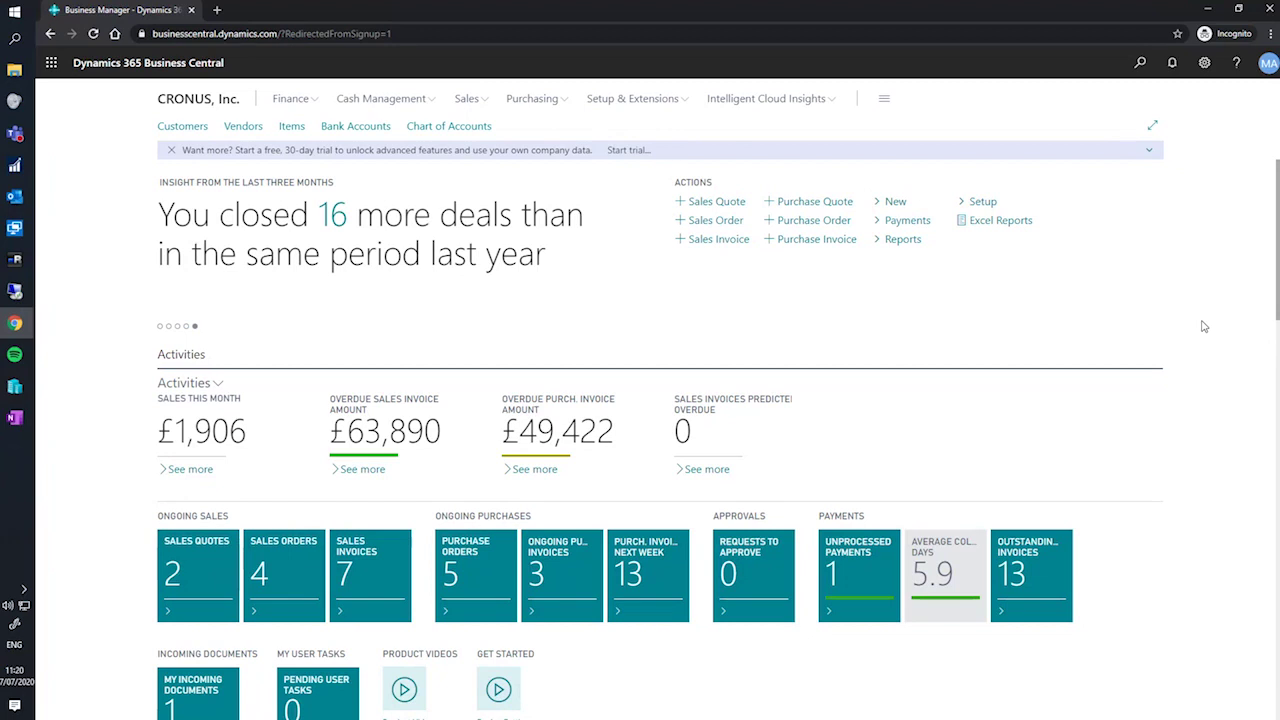
# Search Tell Me for 'sales quote' and open the Sales Quotes list
pyautogui.click(1140, 68)
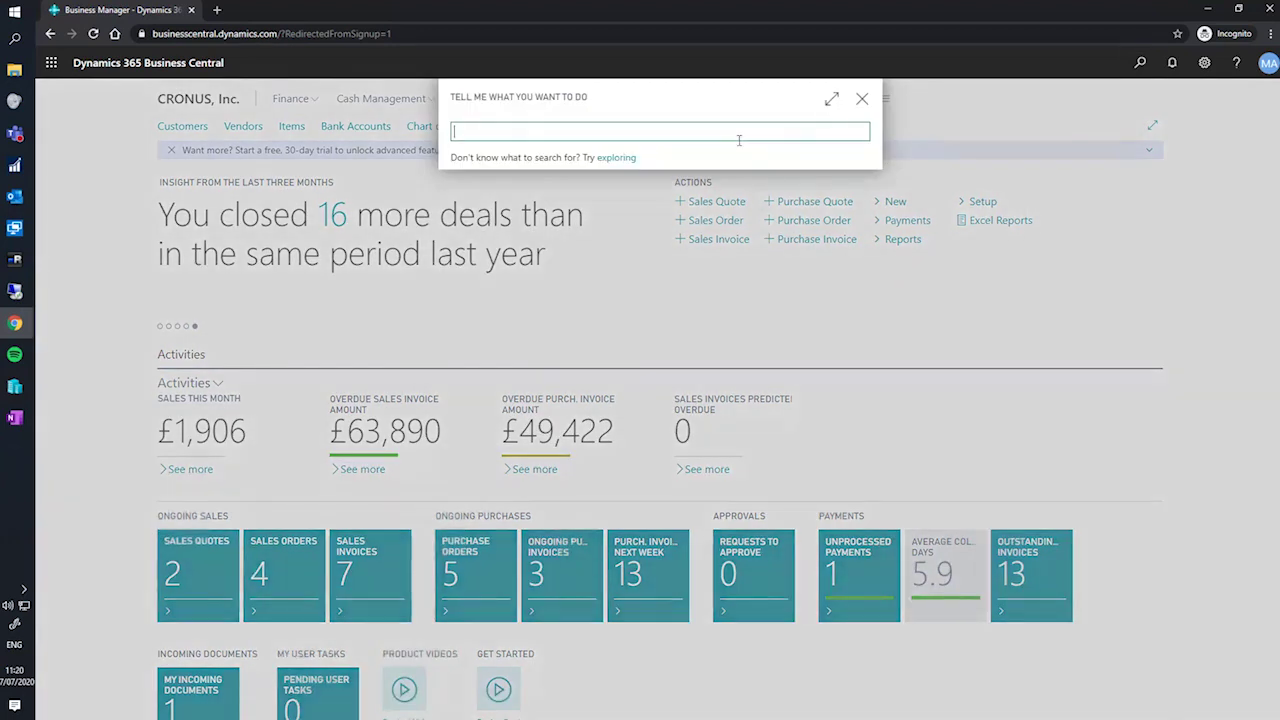
pyautogui.write('sales quote')
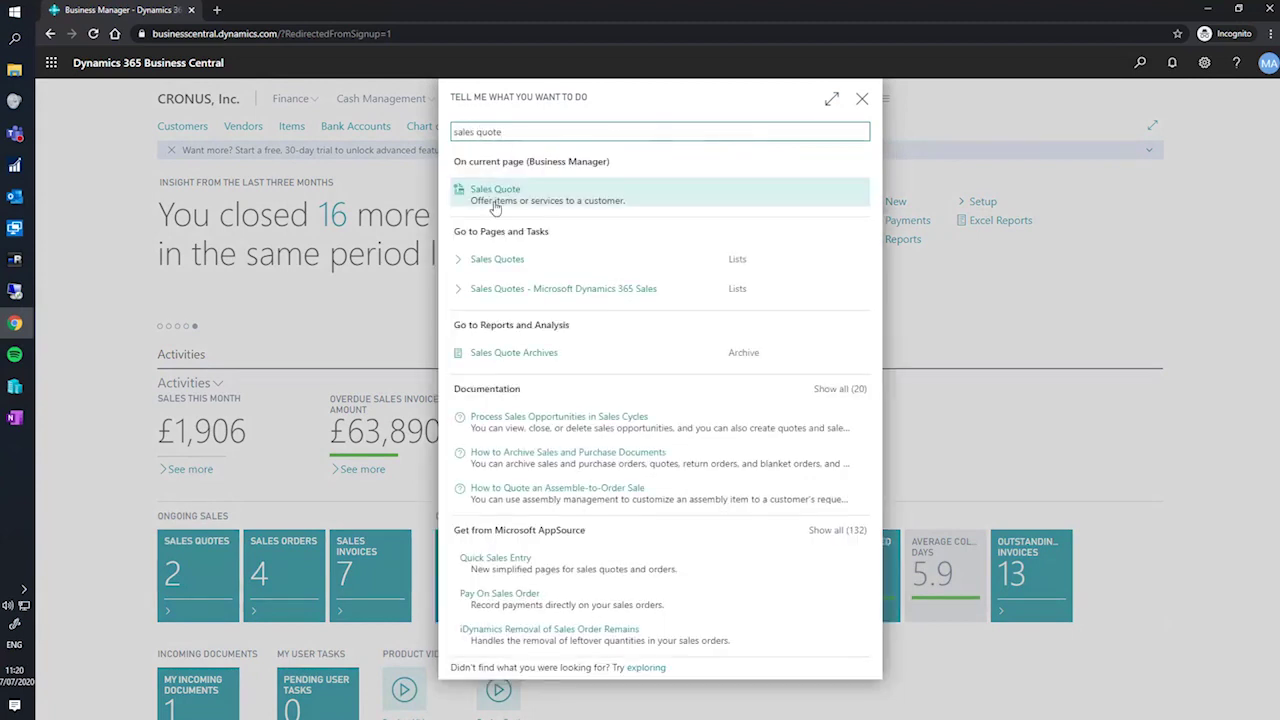
pyautogui.click(479, 265)
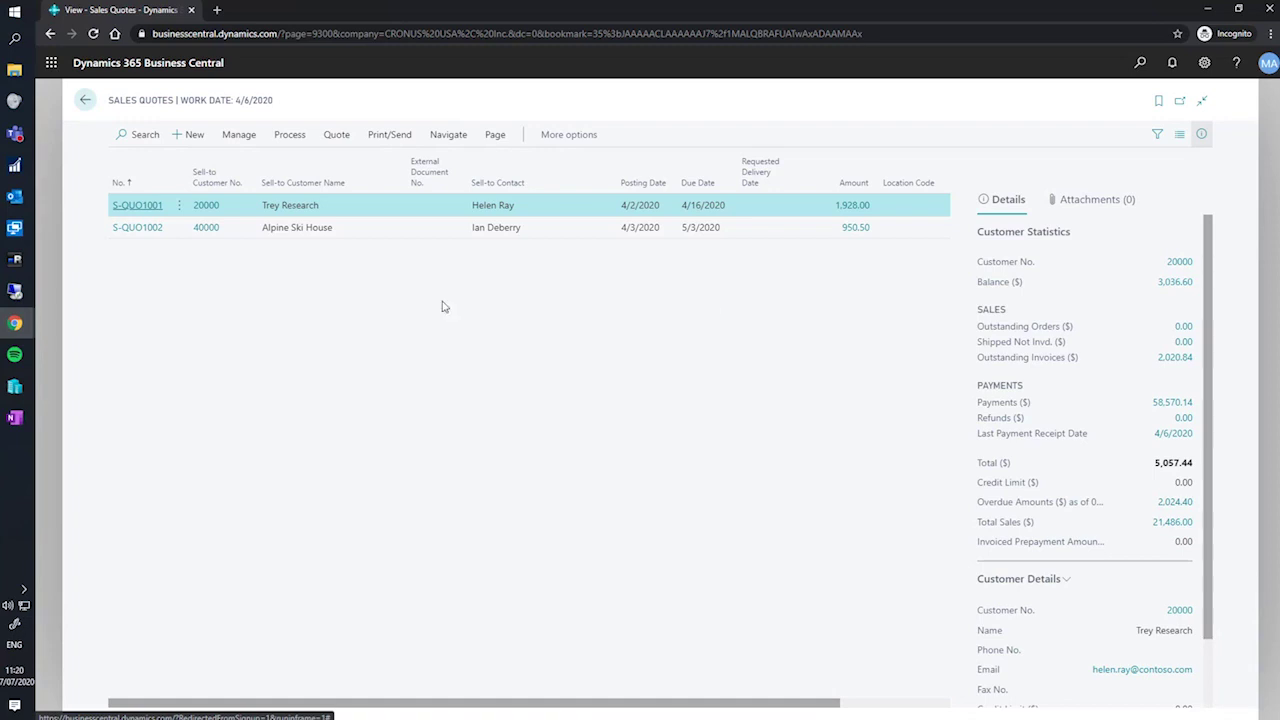
# Create a new blank sales quote and close the FactBox details pane
pyautogui.click(195, 136)
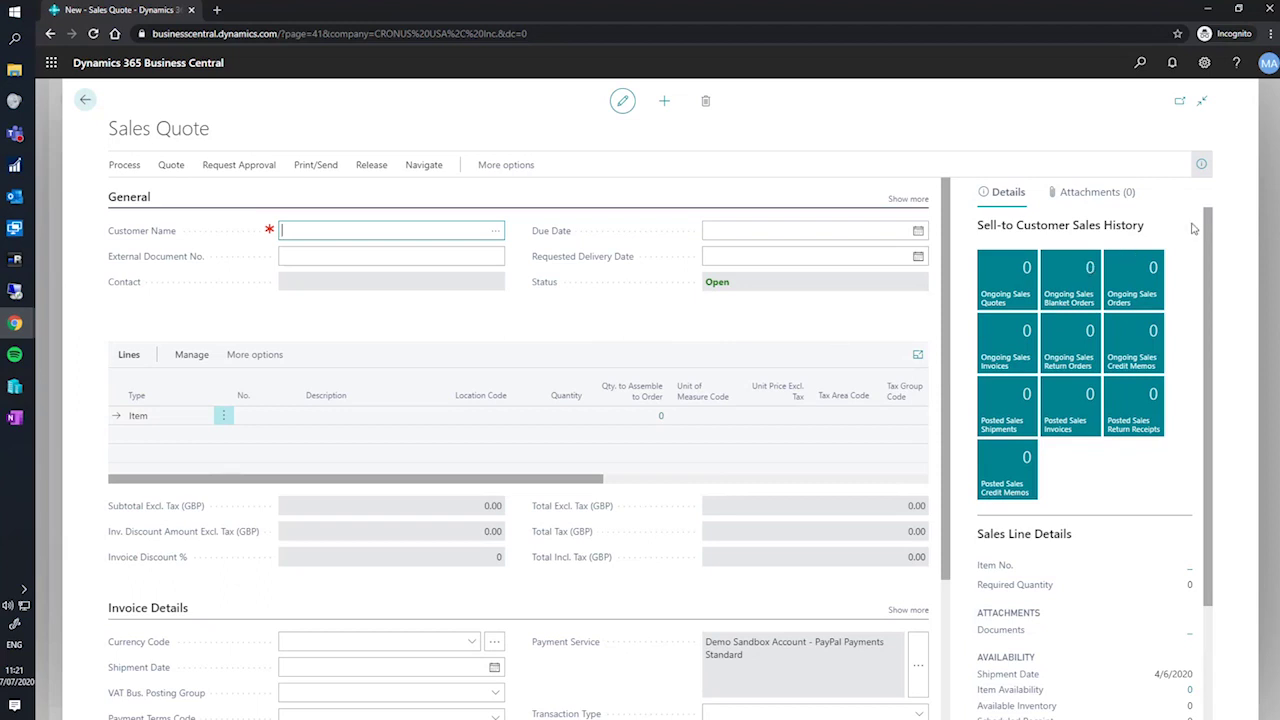
pyautogui.scroll(-1, 1194, 322)
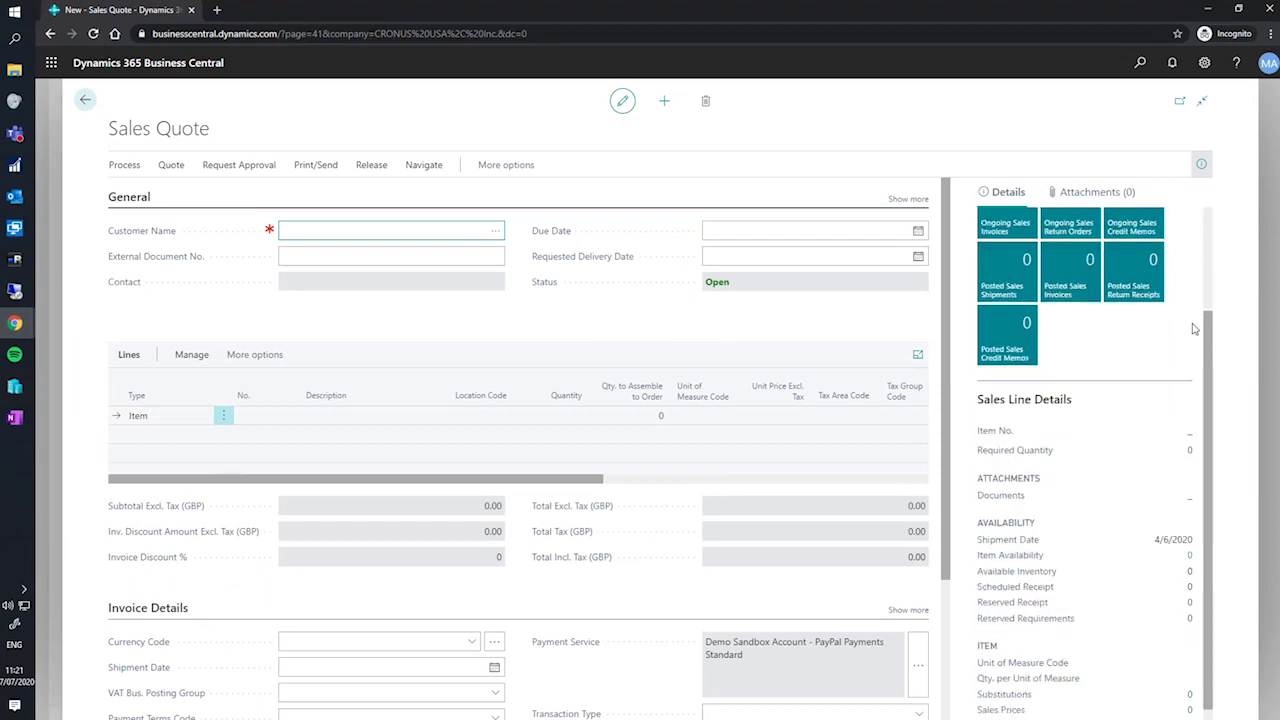
pyautogui.scroll(-1, 1194, 328)
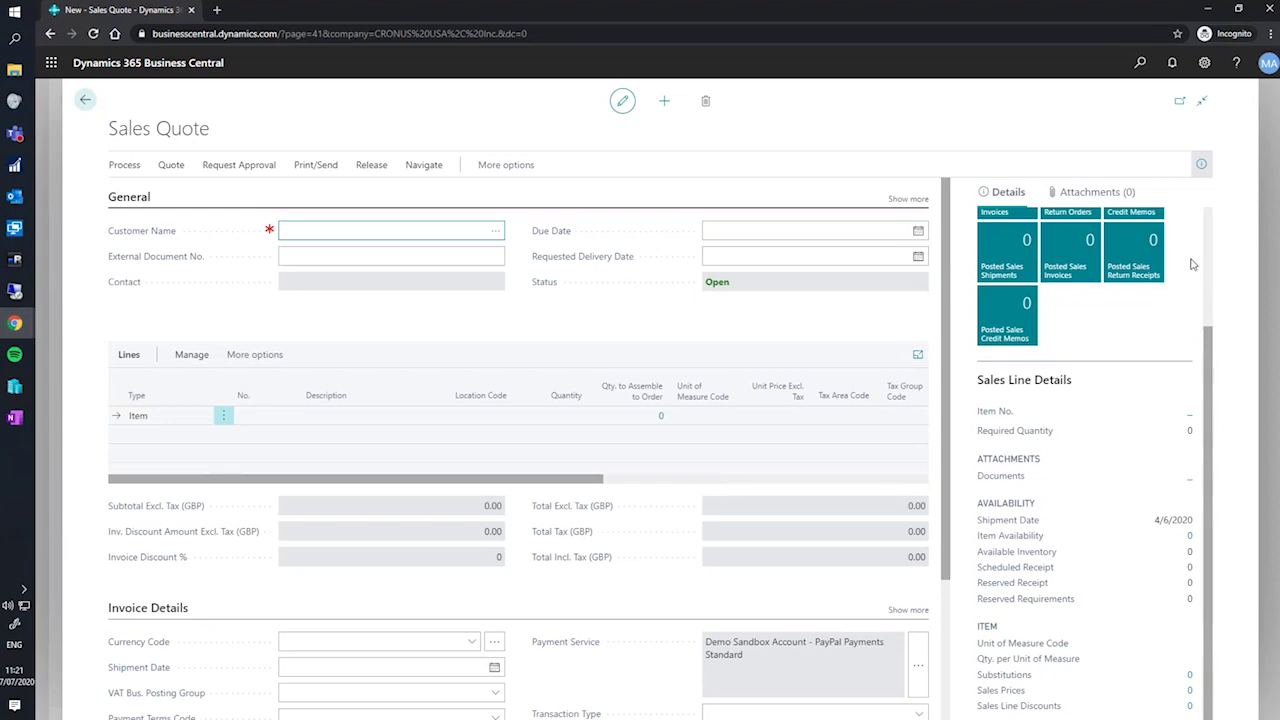
pyautogui.click(1202, 165)
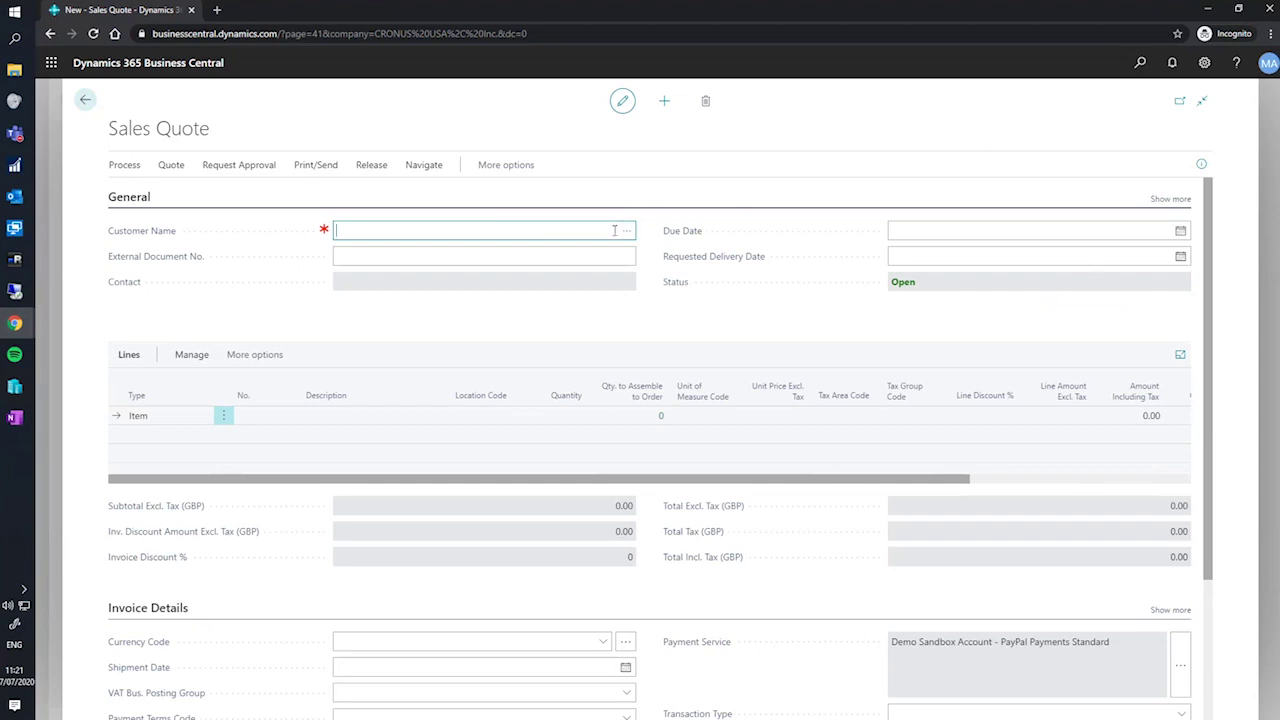
# Set the quote customer to 20000 Trey Research, with contact Helen Ray, and review General fields
pyautogui.click(622, 234)
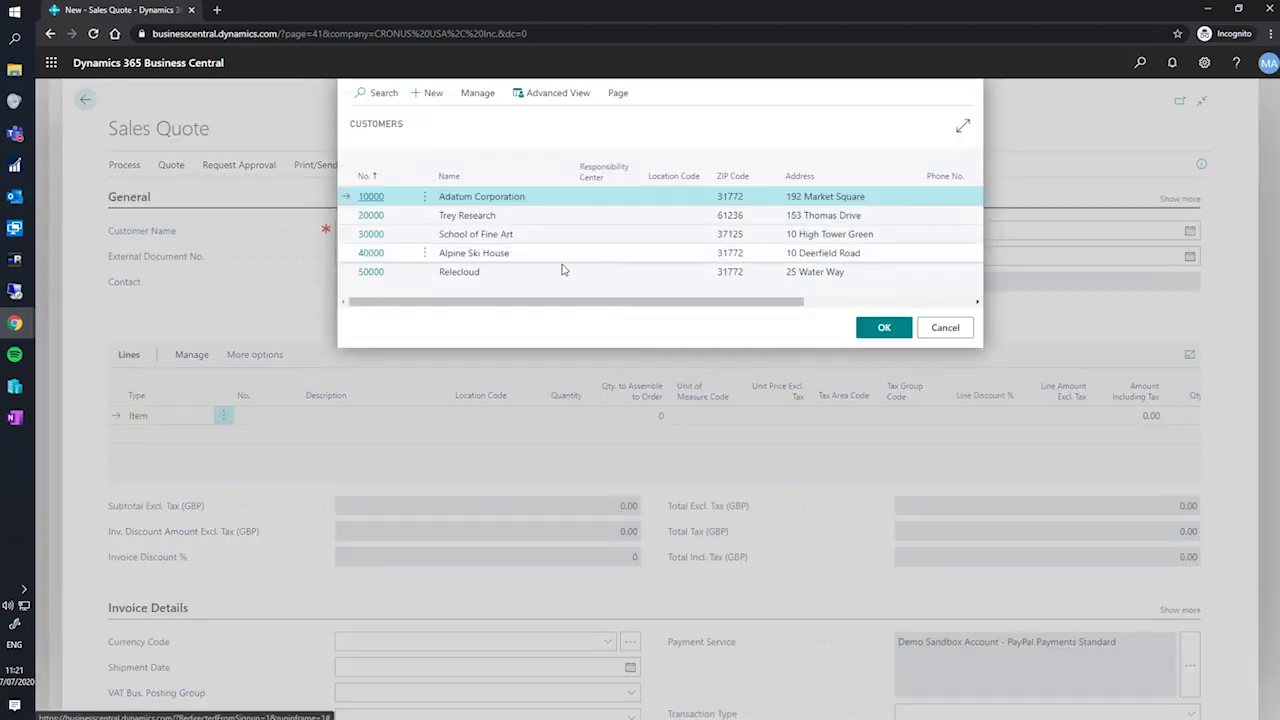
pyautogui.click(365, 218)
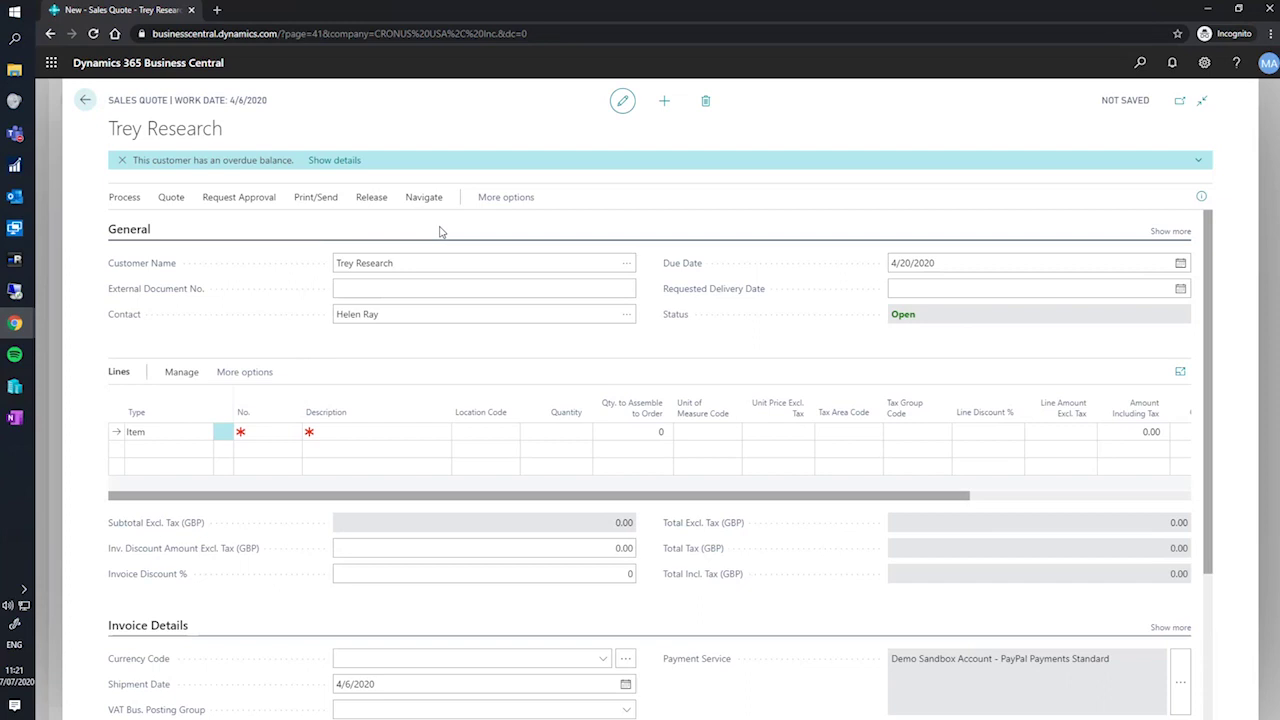
pyautogui.click(455, 313)
pyautogui.click(1181, 232)
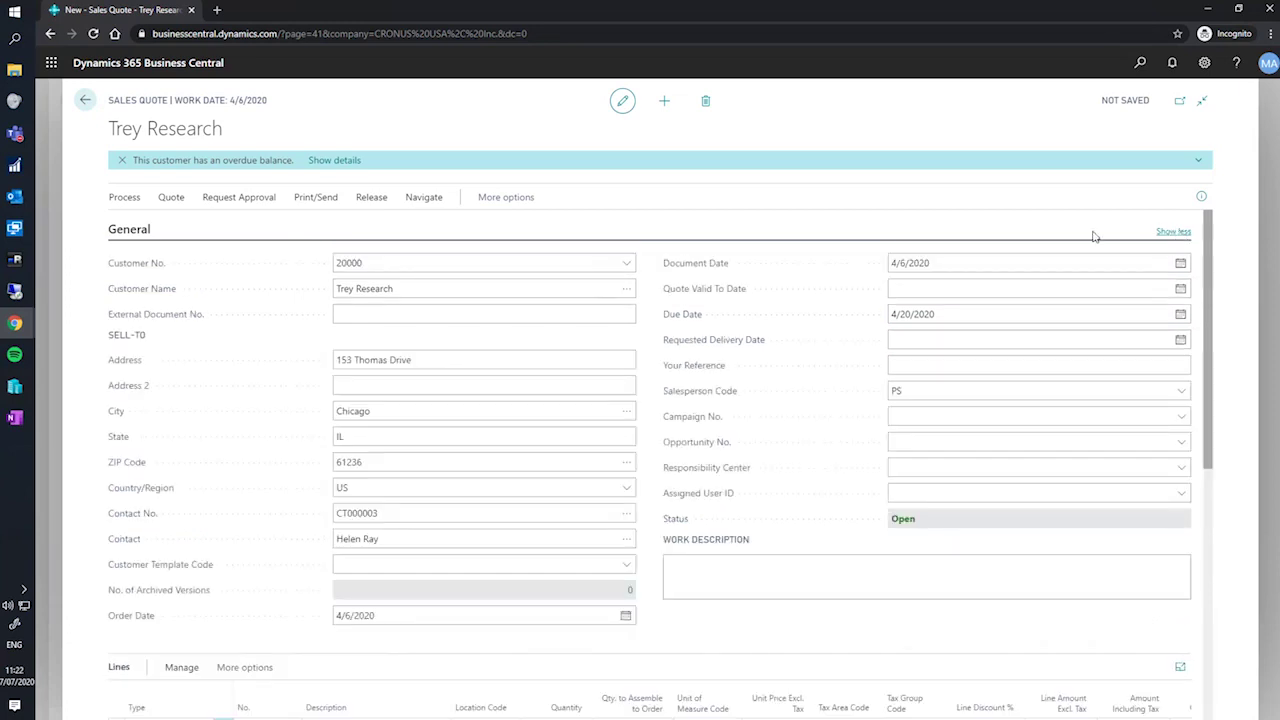
pyautogui.click(1168, 232)
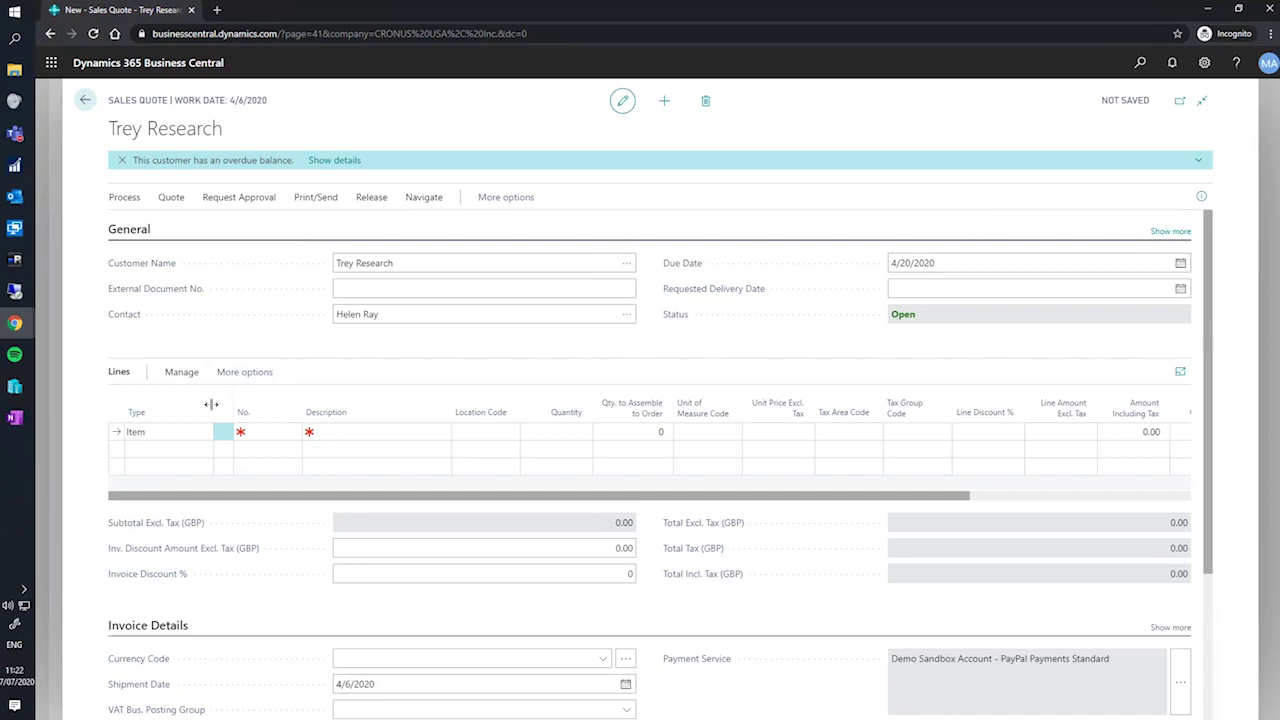
# Add an Item line for 10 of 1900-S, PARIS Guest Chair, black
pyautogui.click(193, 435)
pyautogui.click(204, 434)
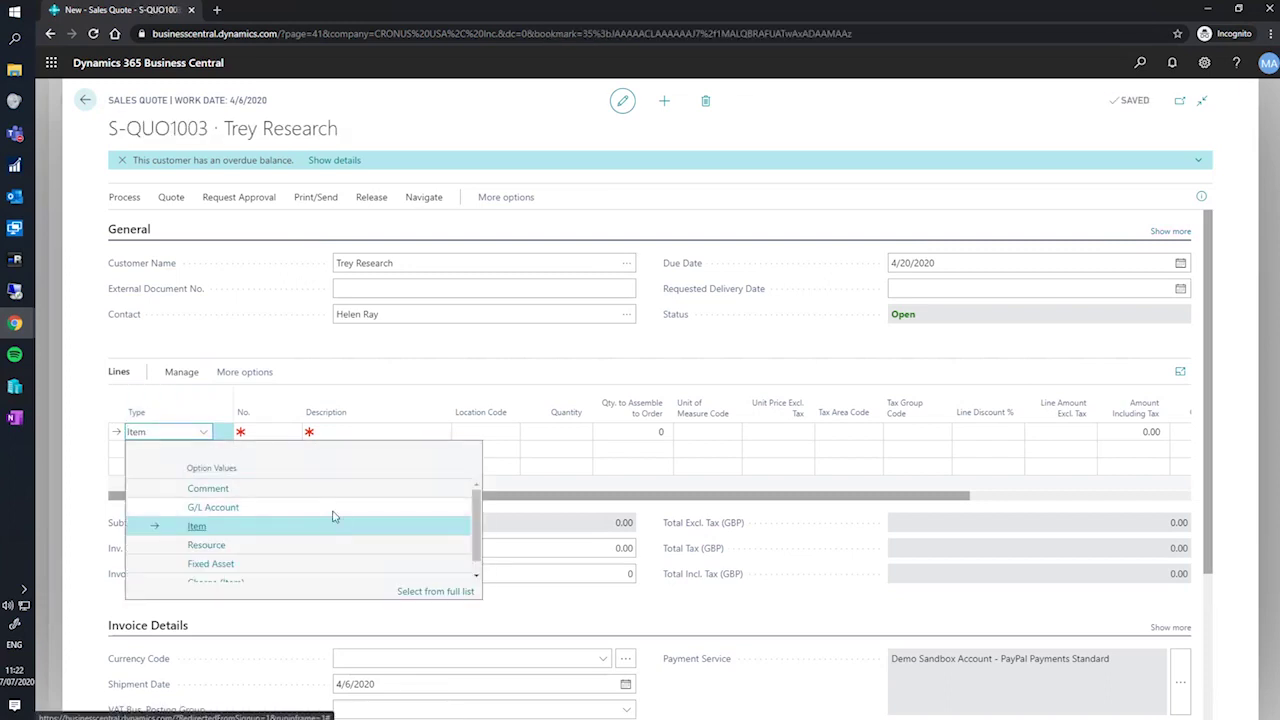
pyautogui.scroll(-1, 340, 525)
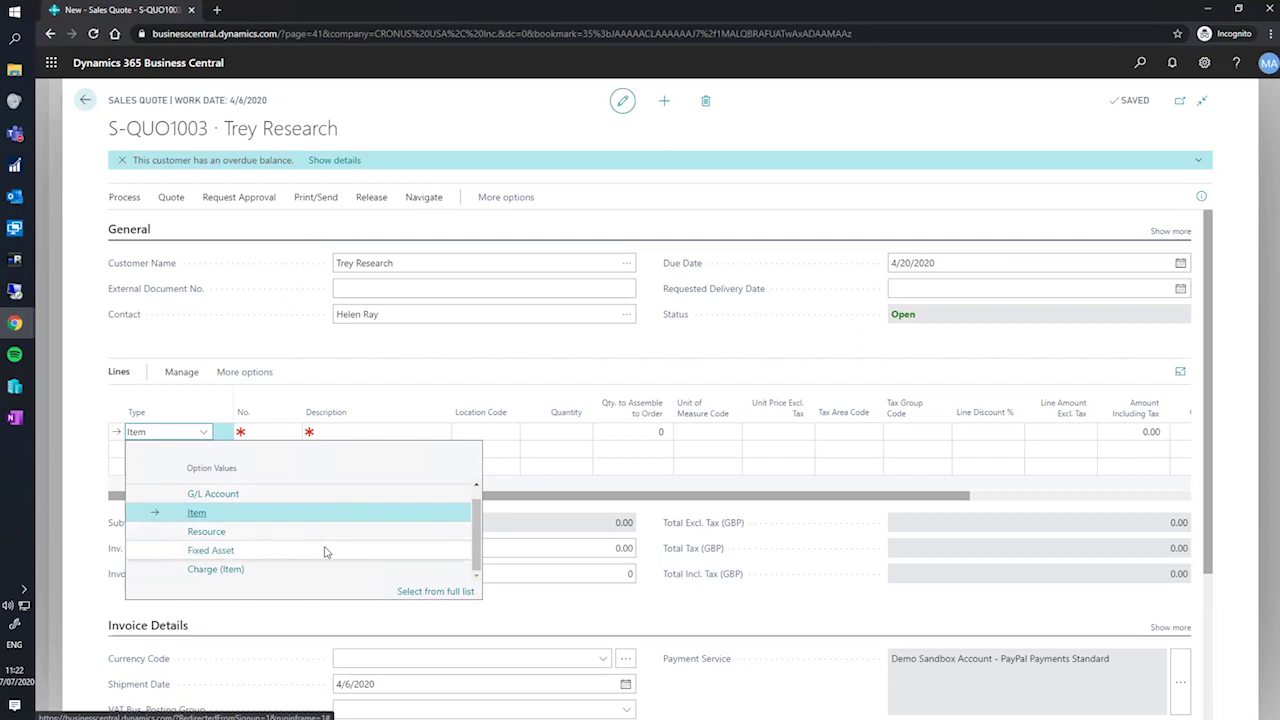
pyautogui.click(197, 515)
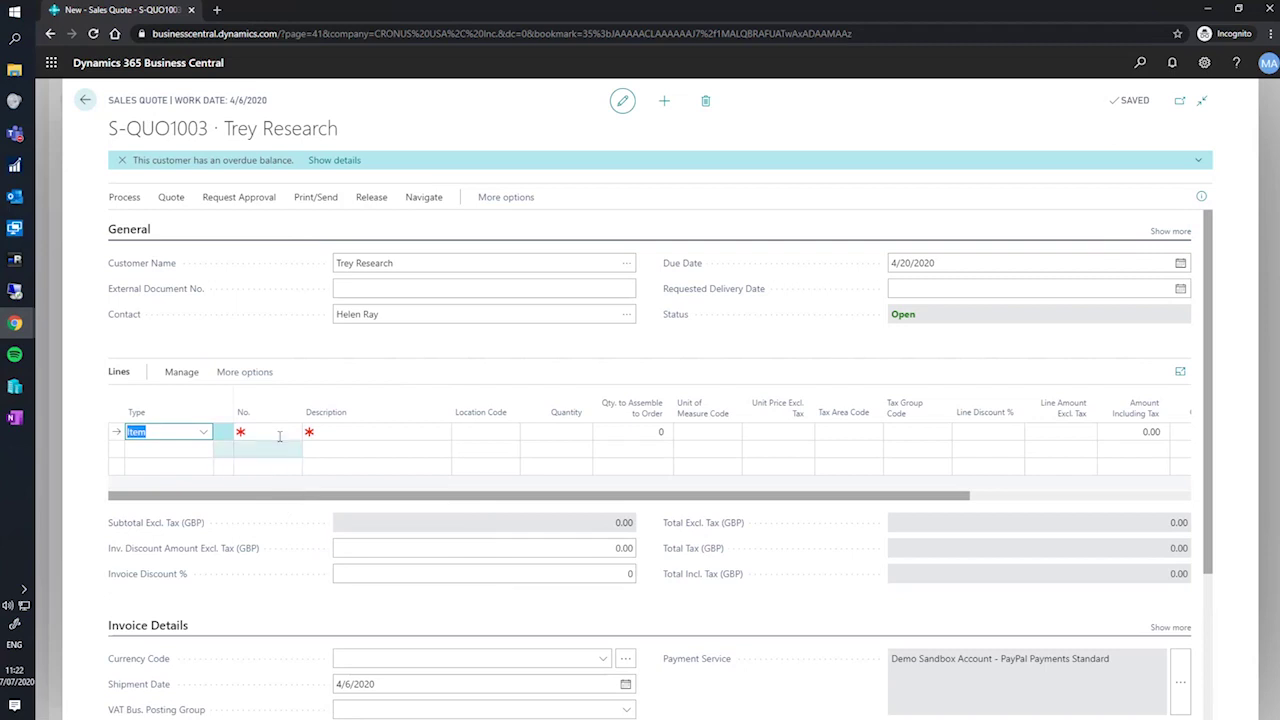
pyautogui.click(258, 431)
pyautogui.click(292, 433)
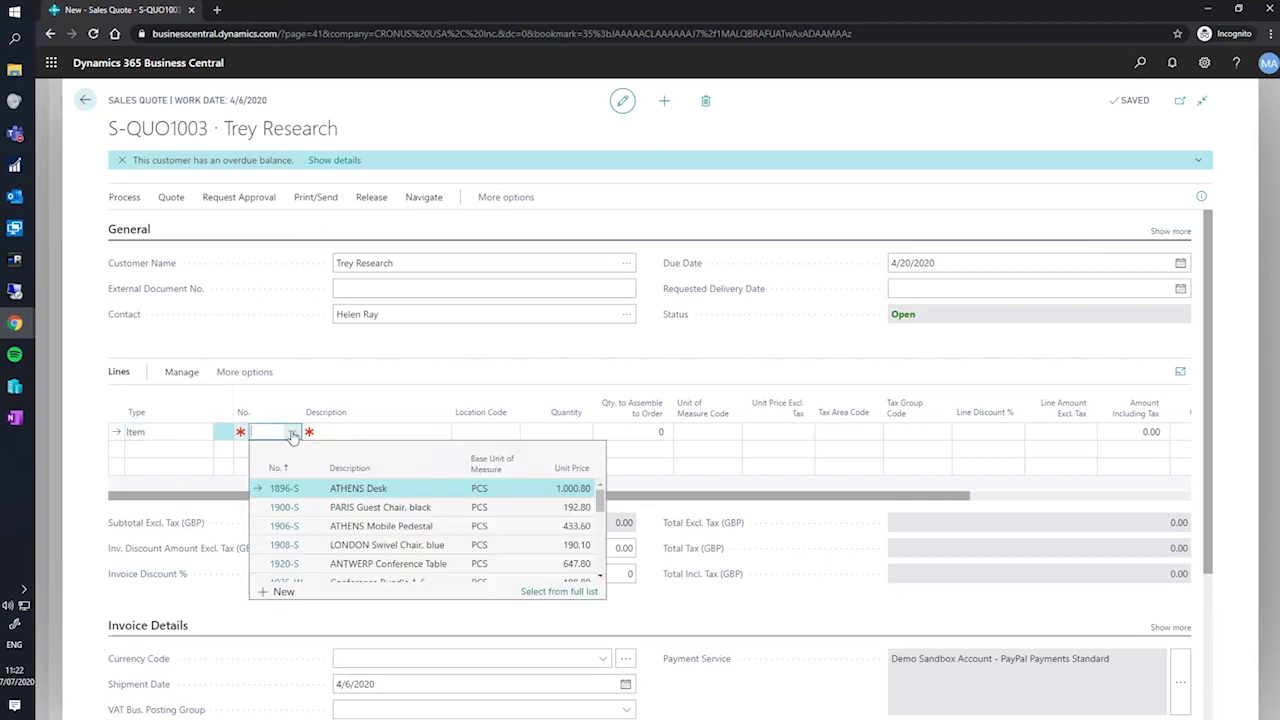
pyautogui.click(283, 509)
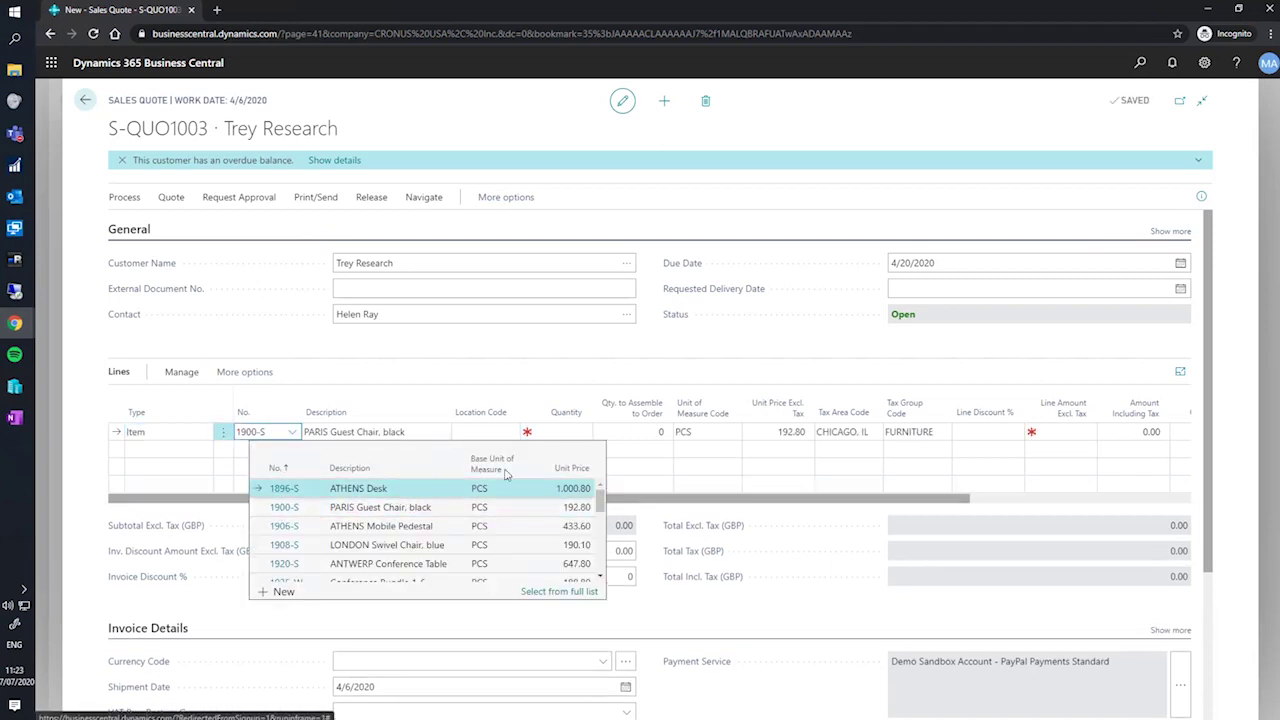
pyautogui.click(557, 432)
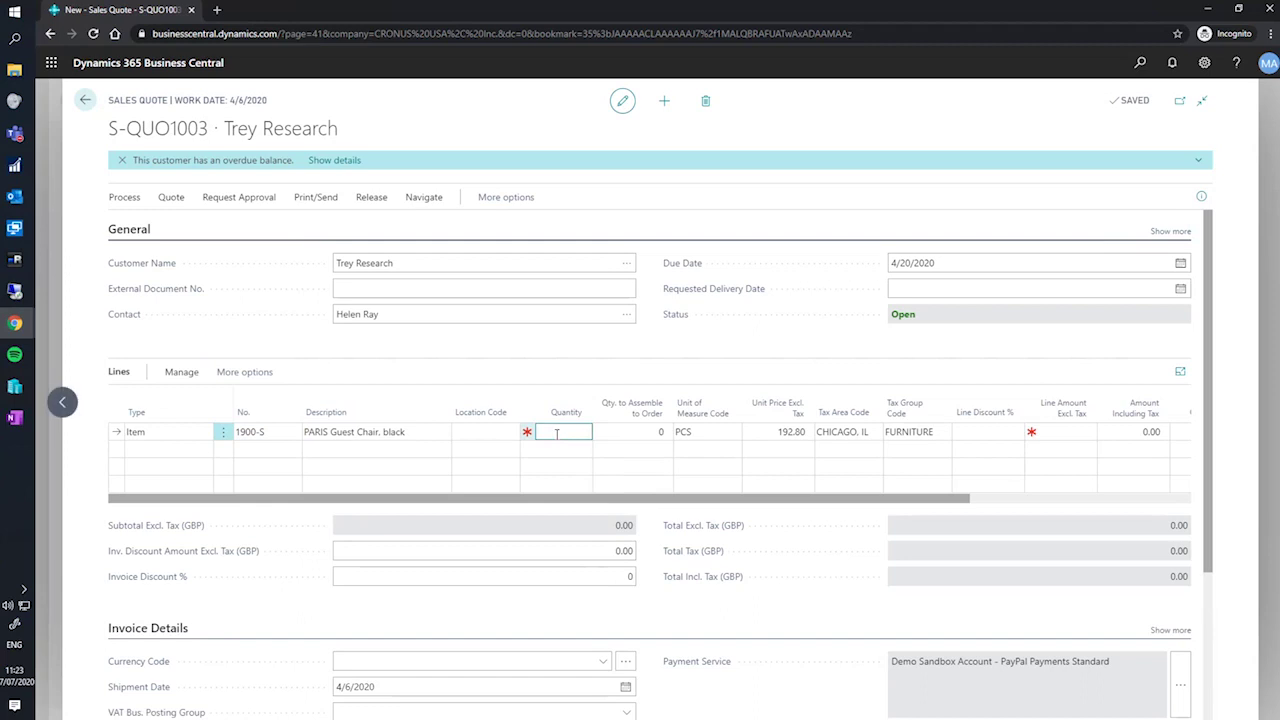
pyautogui.write('10')
pyautogui.press('Tab')
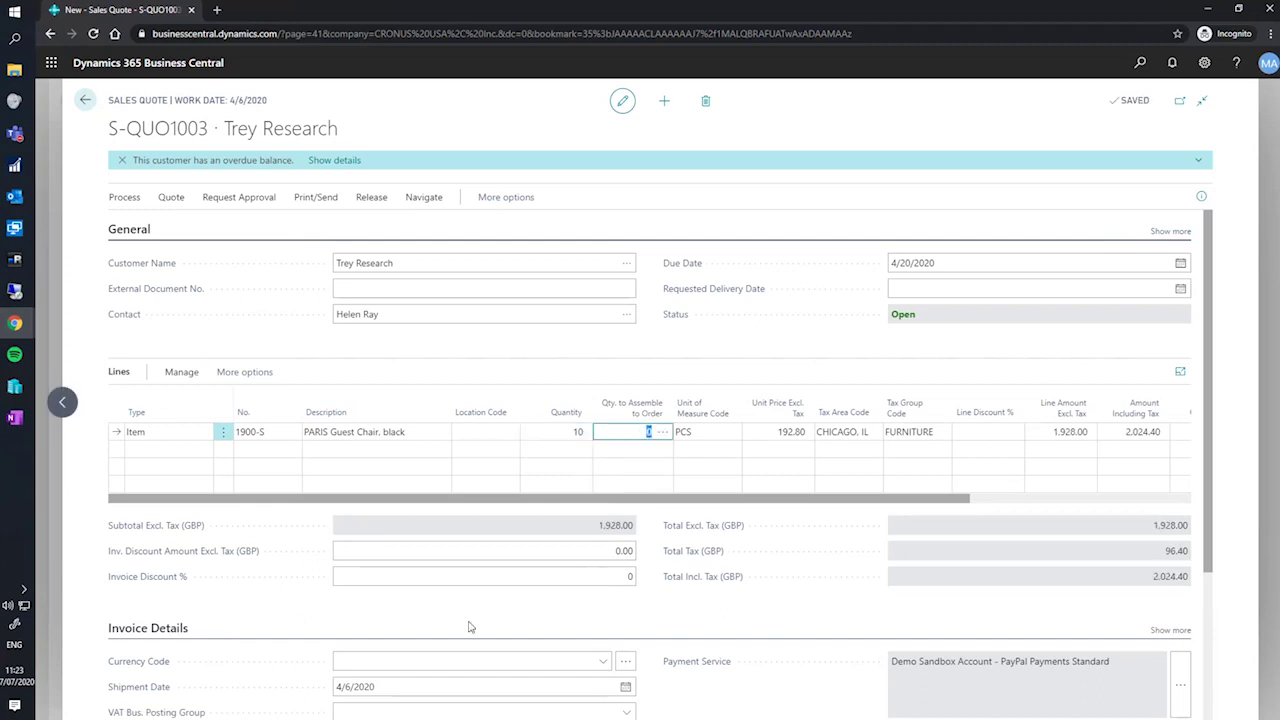
# Add a second line for 5 of item 2000-S, SYDNEY Swivel Chair, green
pyautogui.click(172, 450)
pyautogui.click(264, 450)
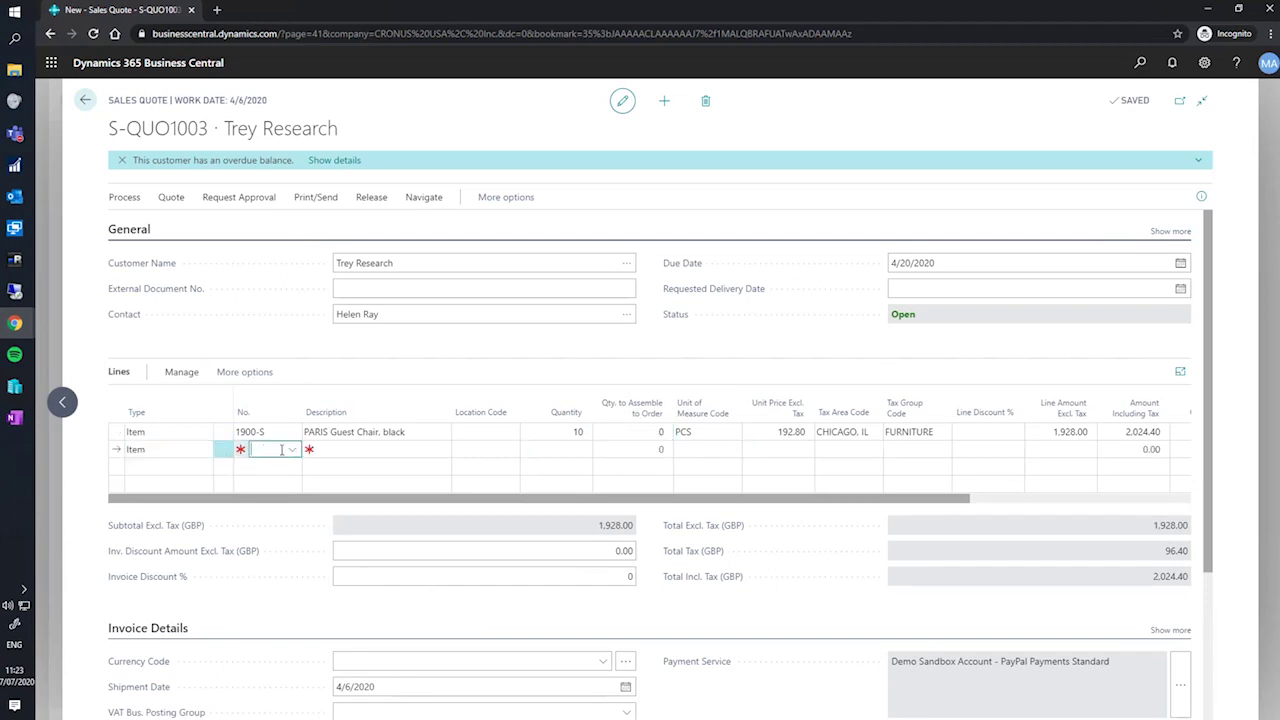
pyautogui.click(290, 452)
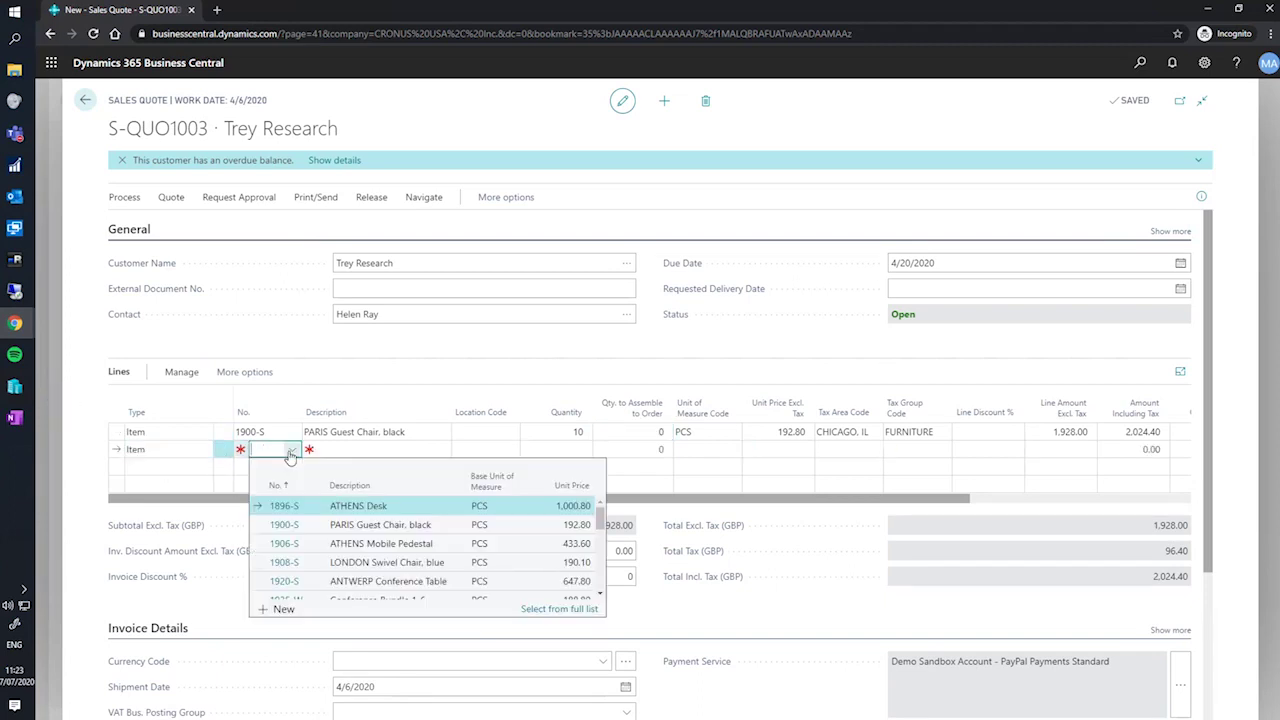
pyautogui.scroll(-10, 338, 540)
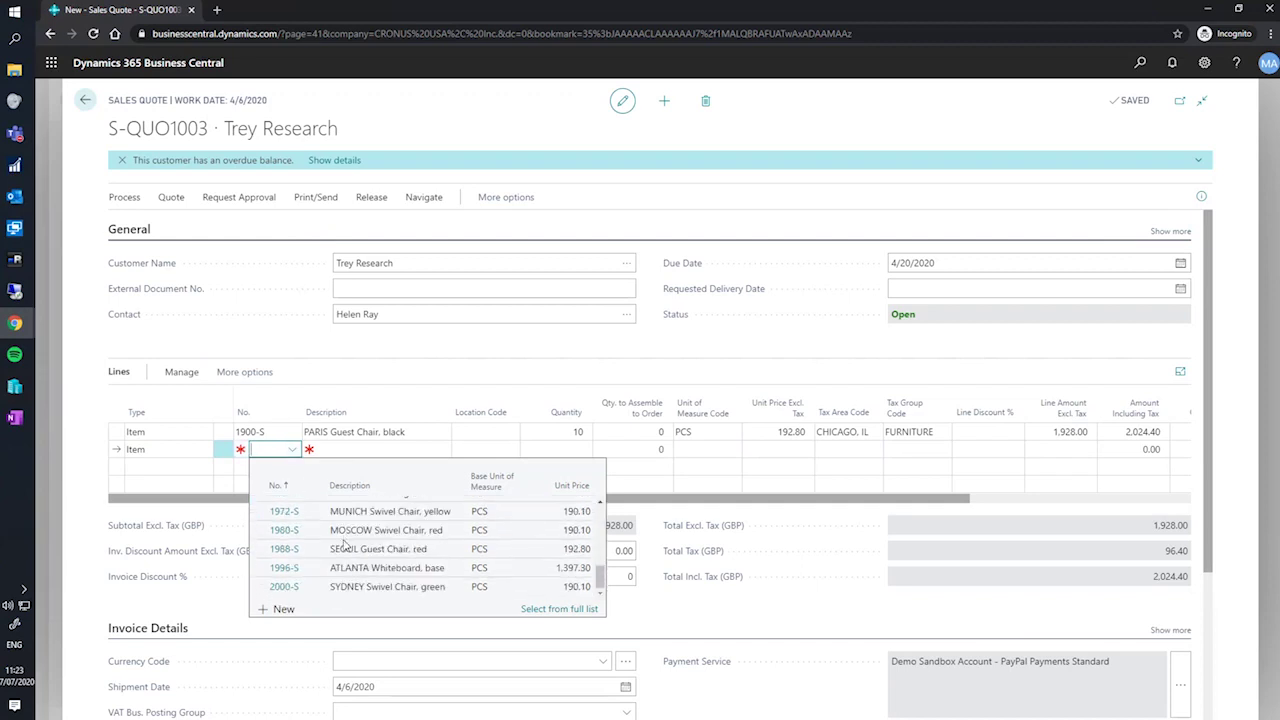
pyautogui.click(285, 587)
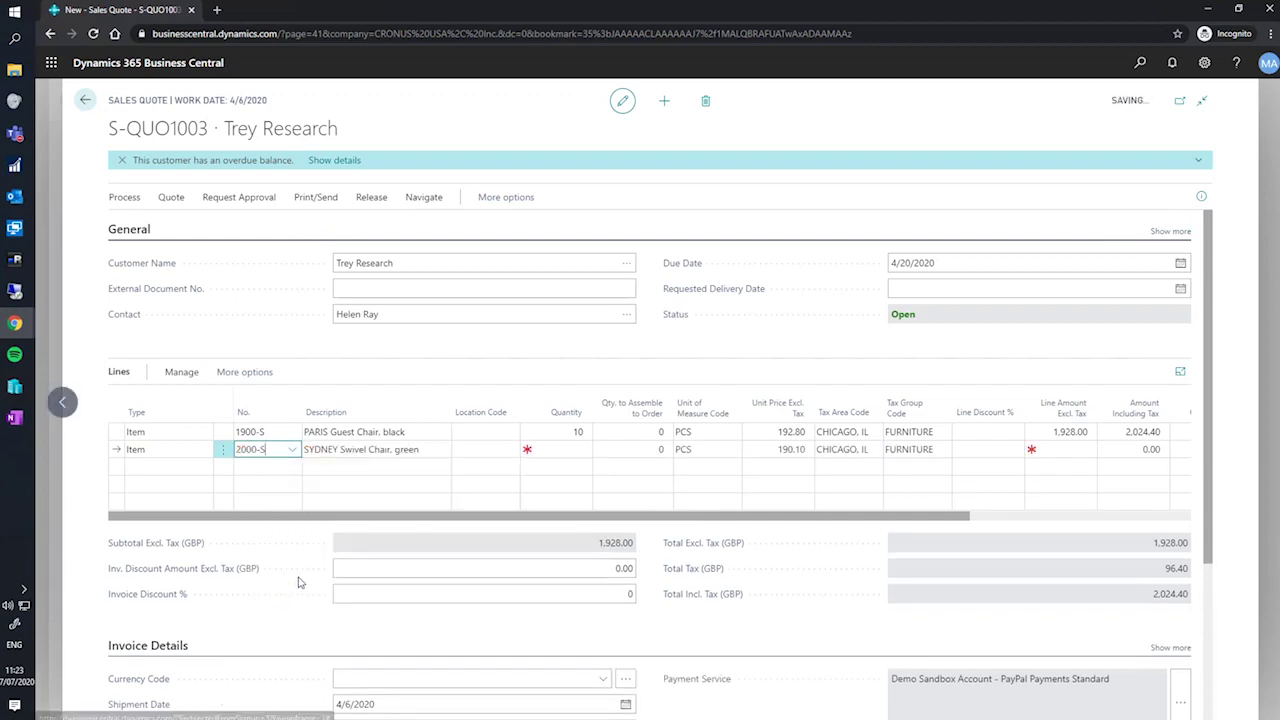
pyautogui.click(531, 449)
pyautogui.click(539, 448)
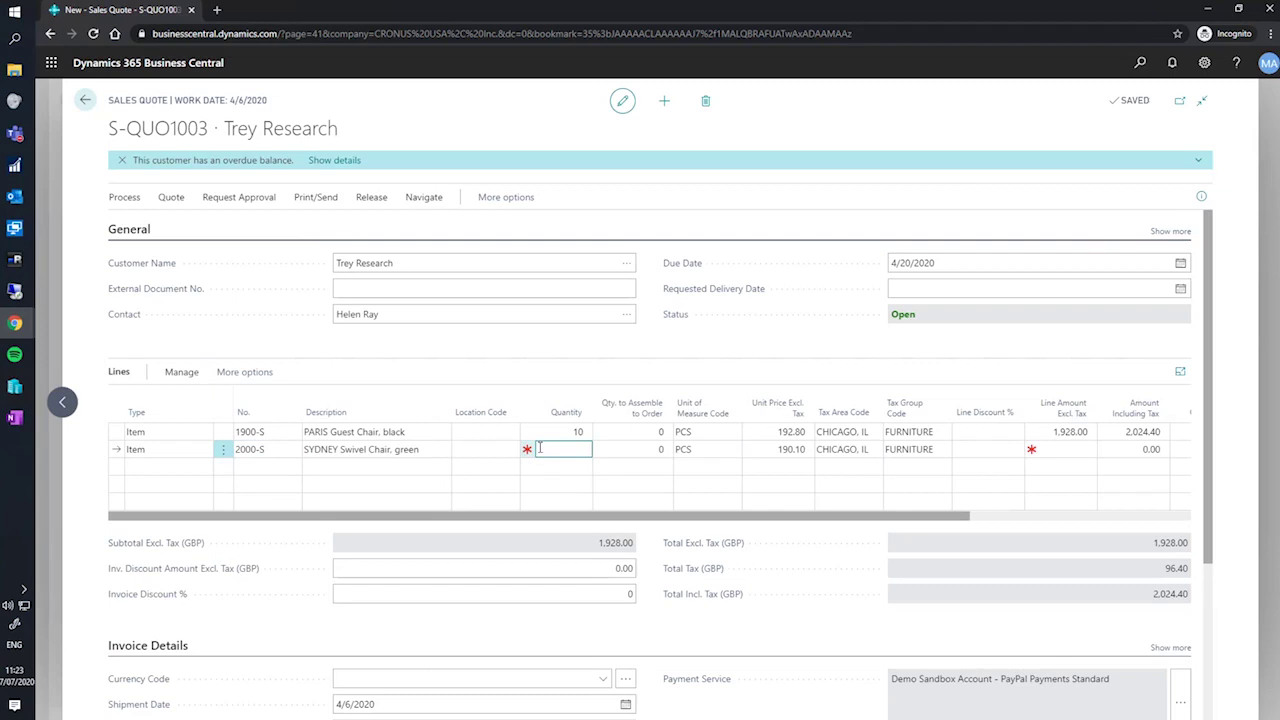
pyautogui.write('5')
pyautogui.press('Tab')
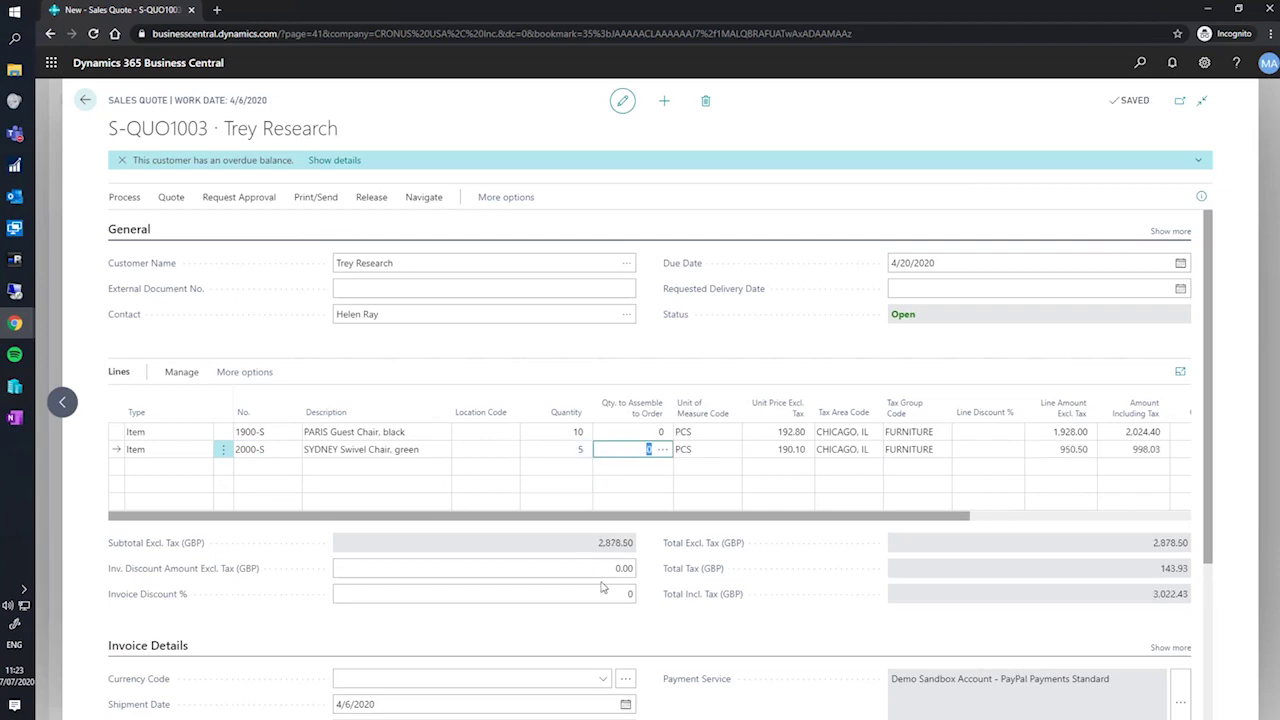
pyautogui.click(749, 624)
pyautogui.click(310, 198)
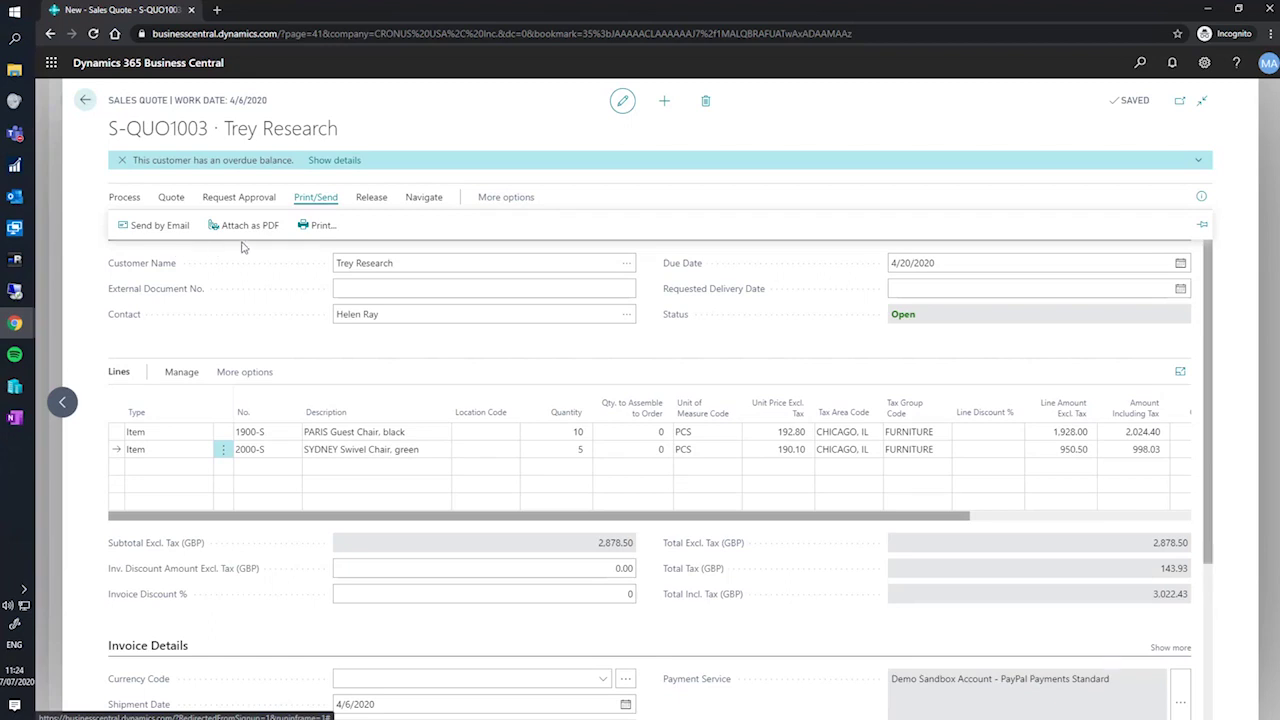
# Print-preview quote S-QUO1003 with both chair lines totalling 3,022.43, then close the preview
pyautogui.click(321, 230)
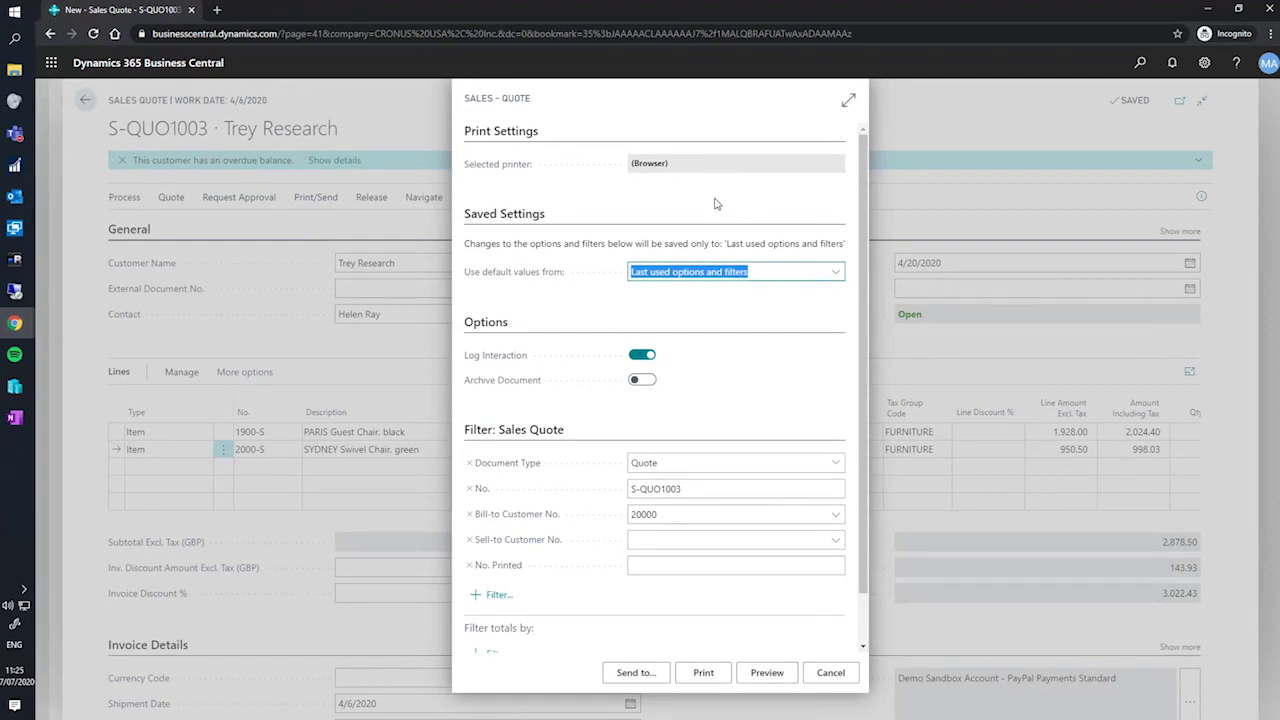
pyautogui.scroll(-1, 716, 206)
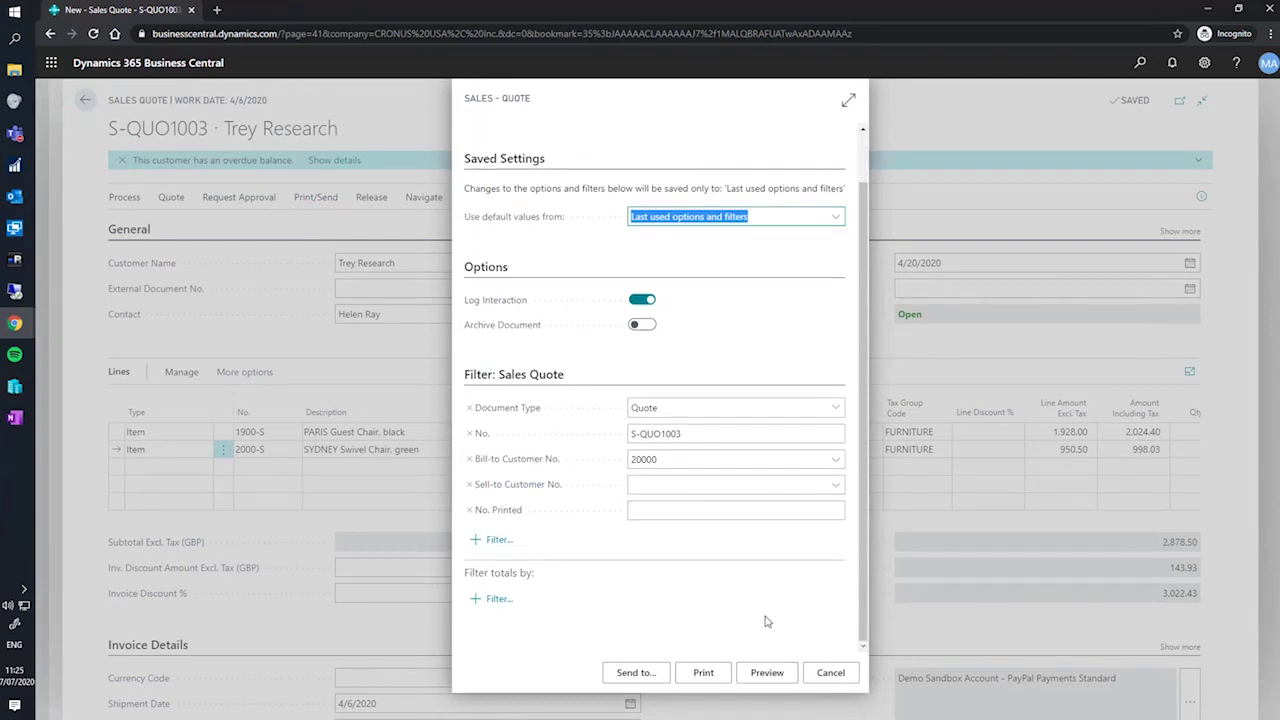
pyautogui.click(762, 676)
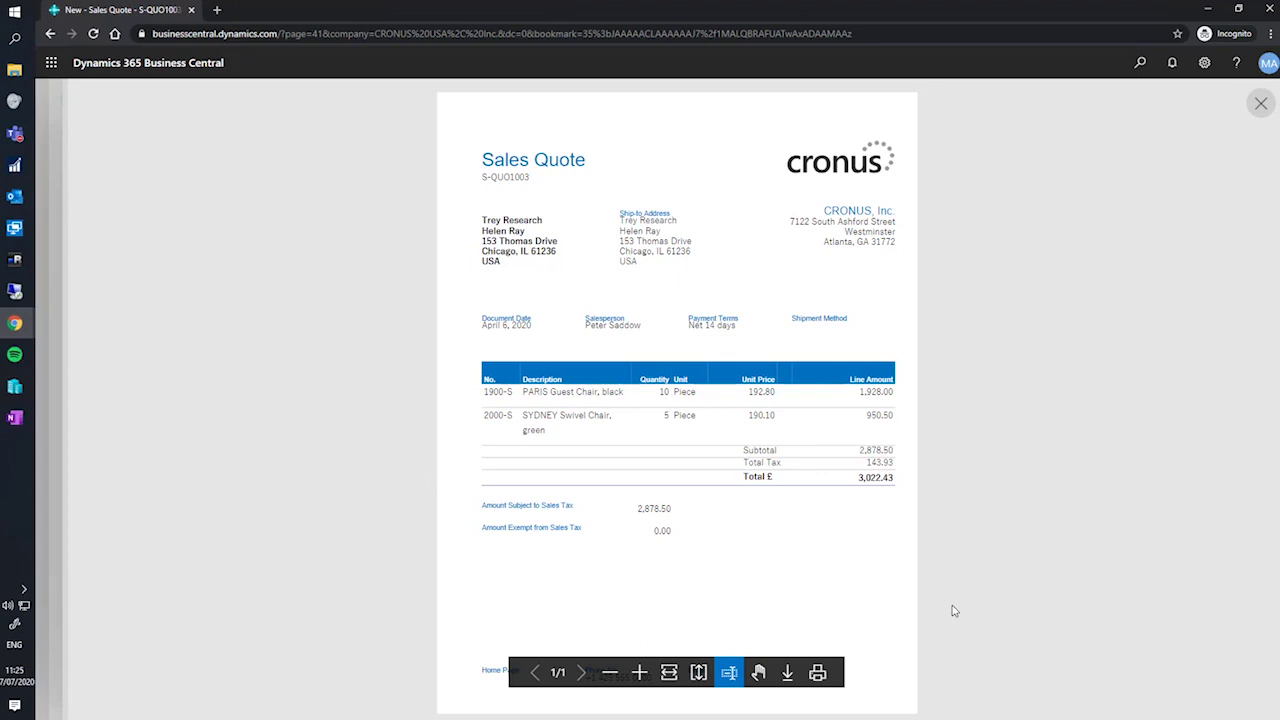
pyautogui.click(1261, 104)
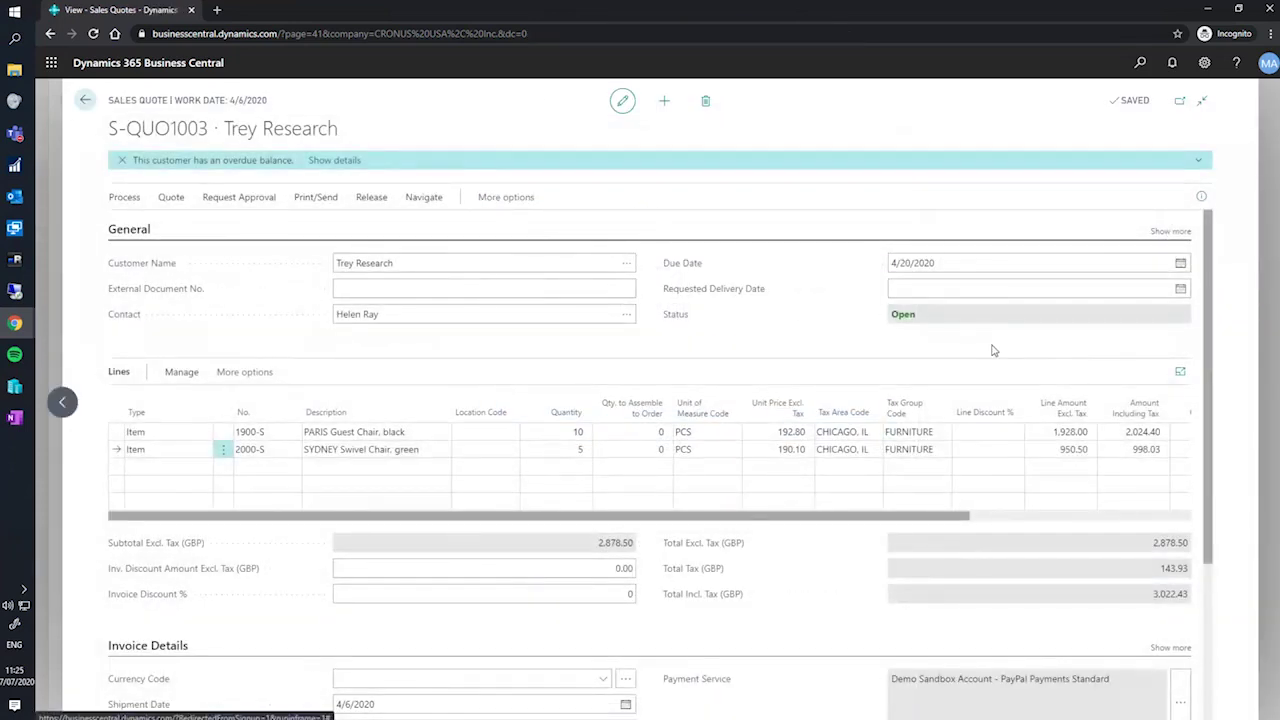
# Attach quote S-QUO1003 as a PDF and download it from the Attachments documents list
pyautogui.click(310, 200)
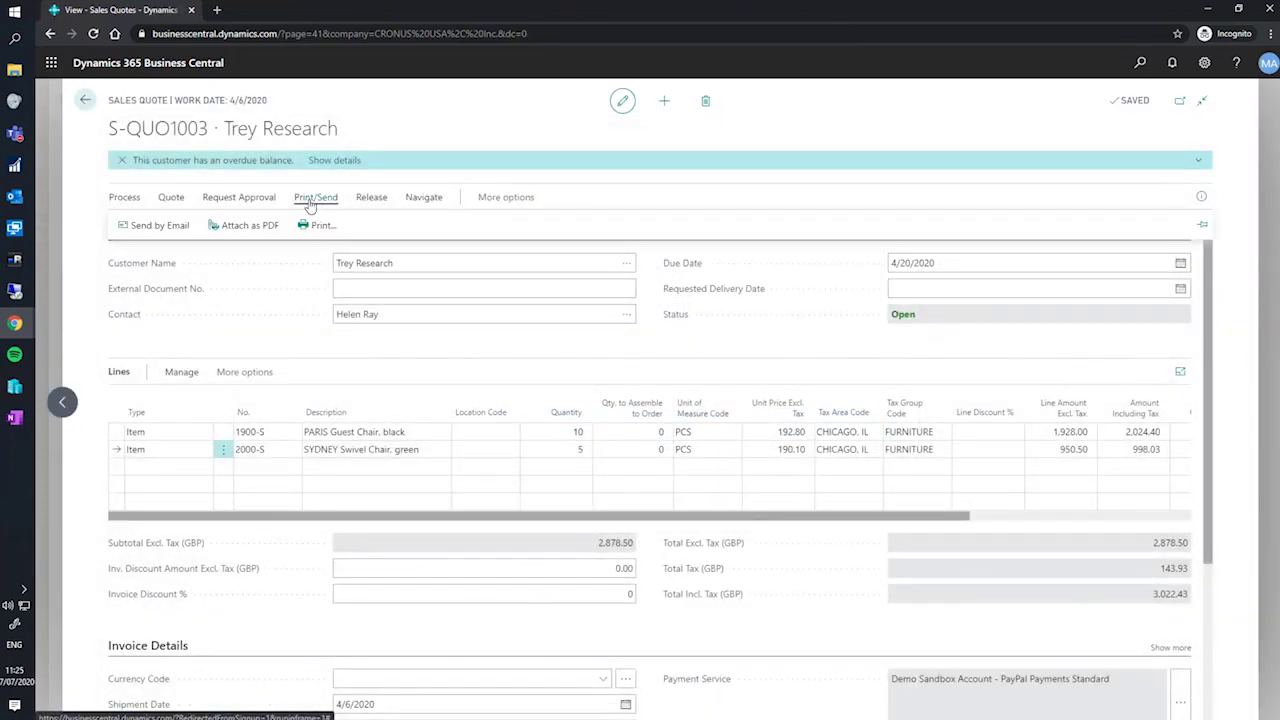
pyautogui.click(245, 226)
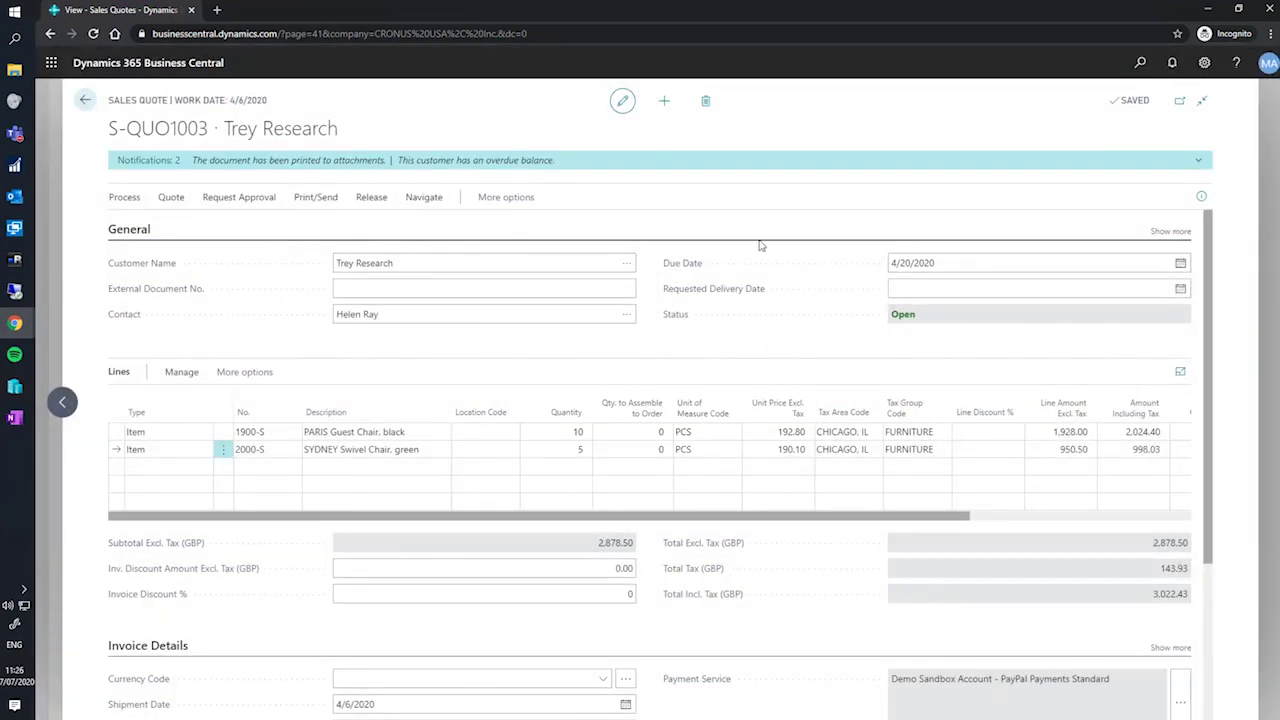
pyautogui.click(1202, 197)
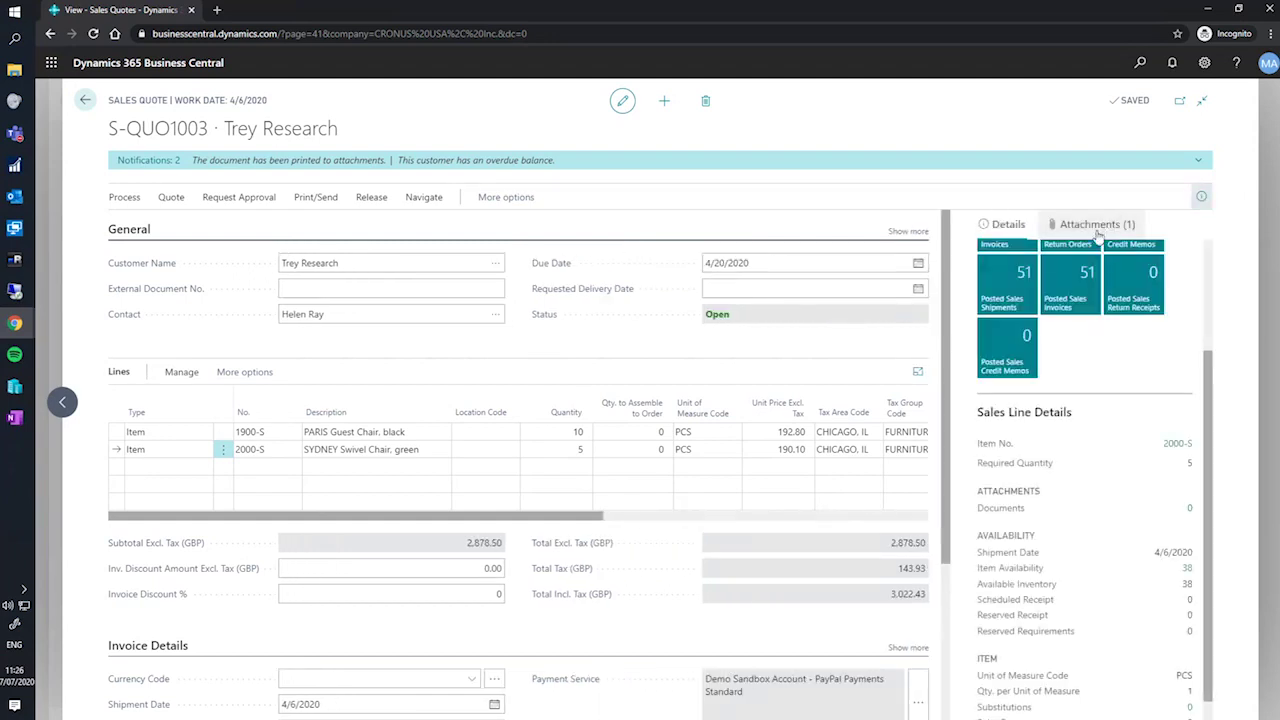
pyautogui.click(1098, 229)
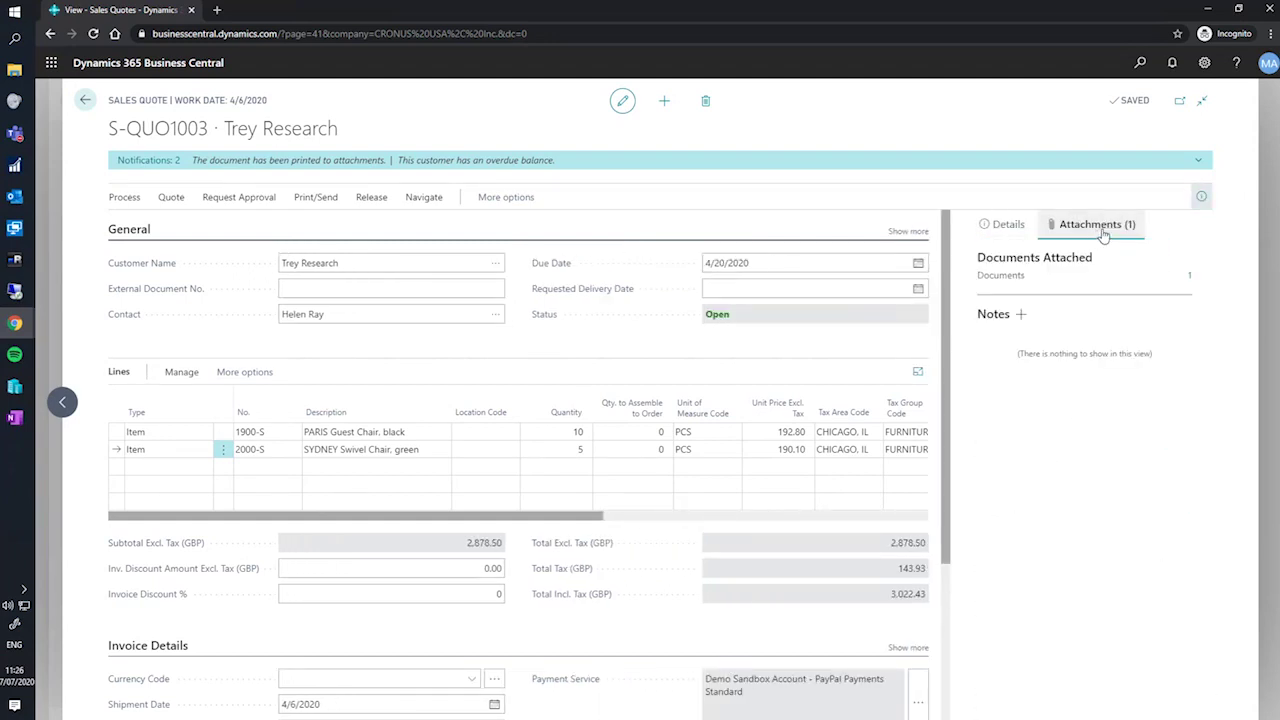
pyautogui.click(1190, 280)
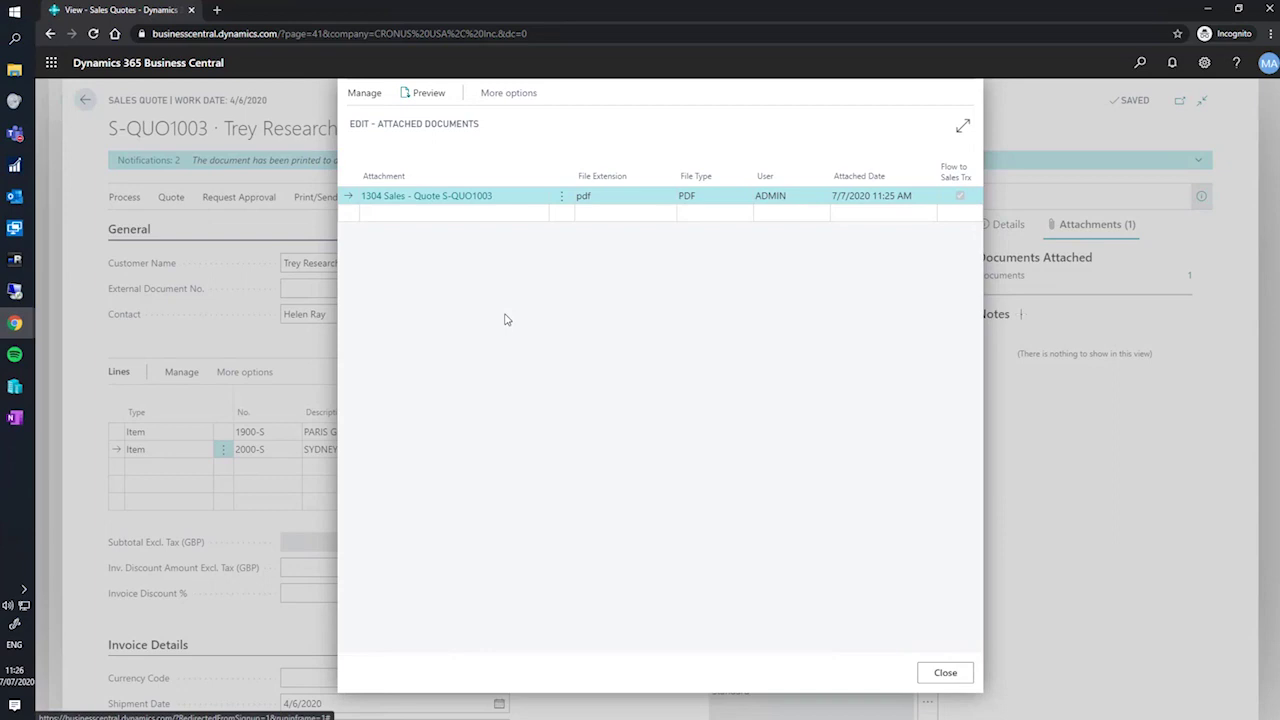
pyautogui.click(425, 92)
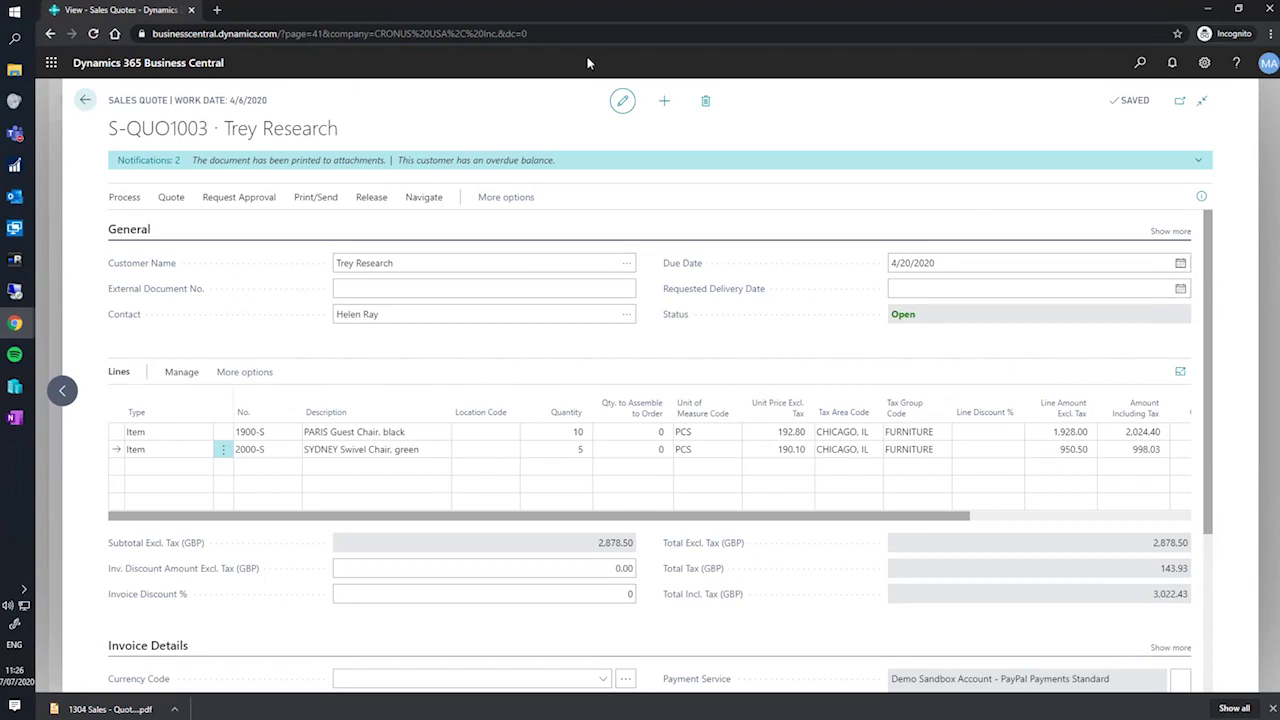
pyautogui.click(126, 199)
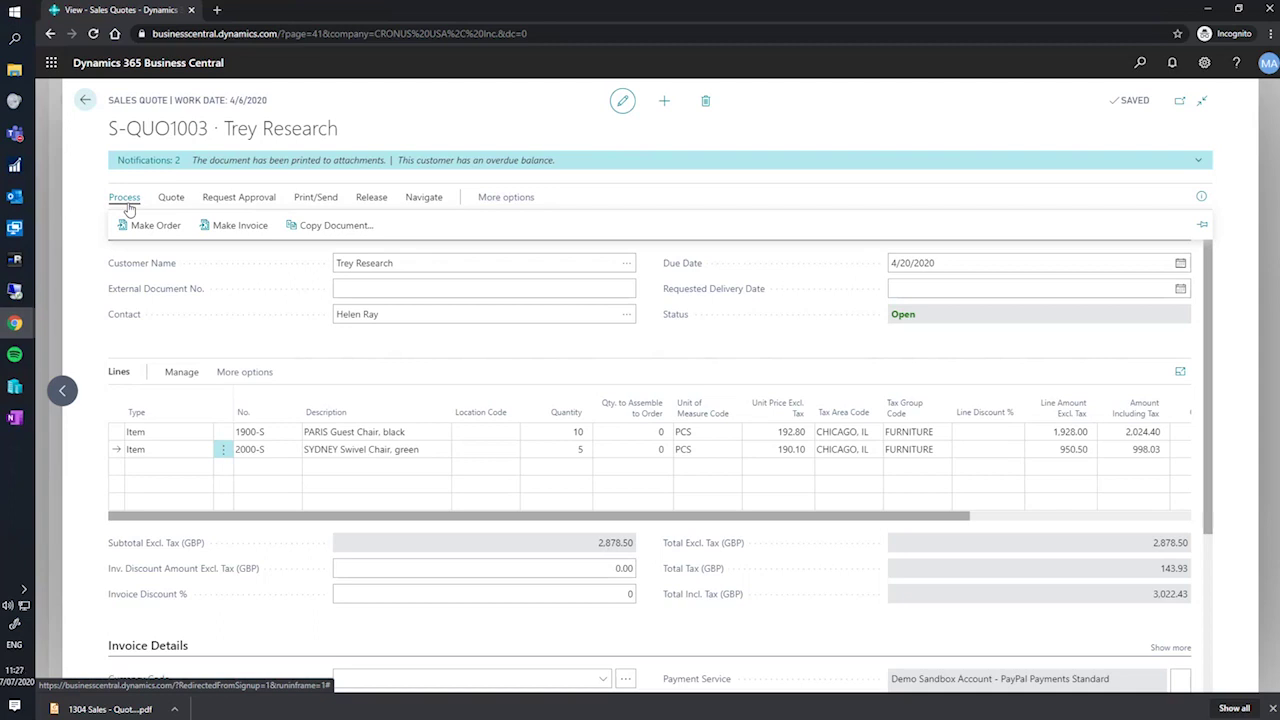
# Make Order from quote S-QUO1003, confirm, and open the new order S-ORD101005
pyautogui.click(140, 225)
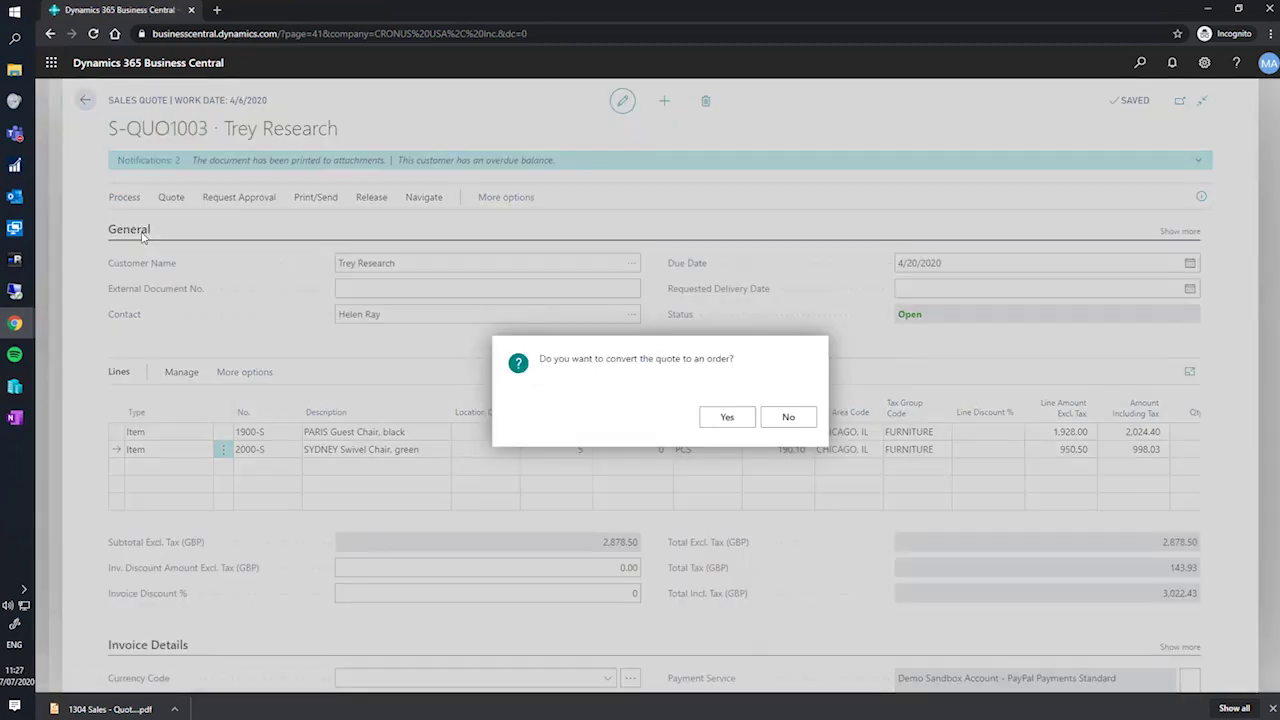
pyautogui.click(719, 421)
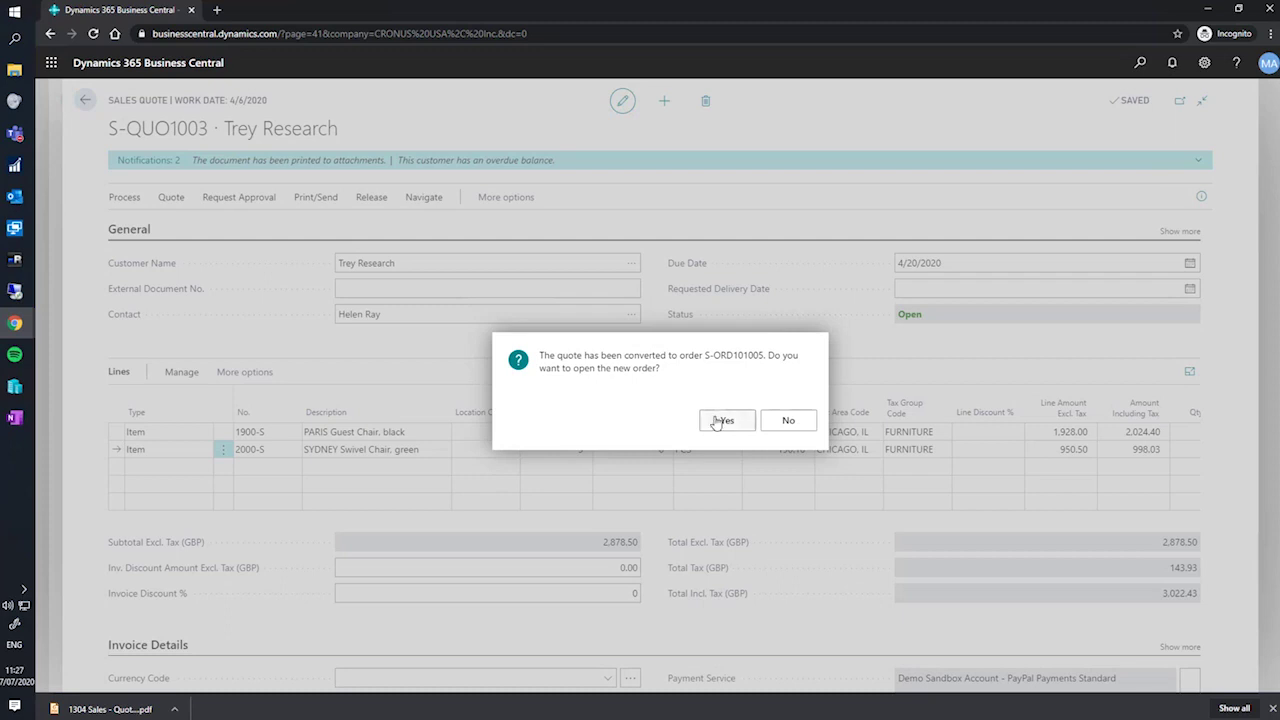
pyautogui.click(718, 420)
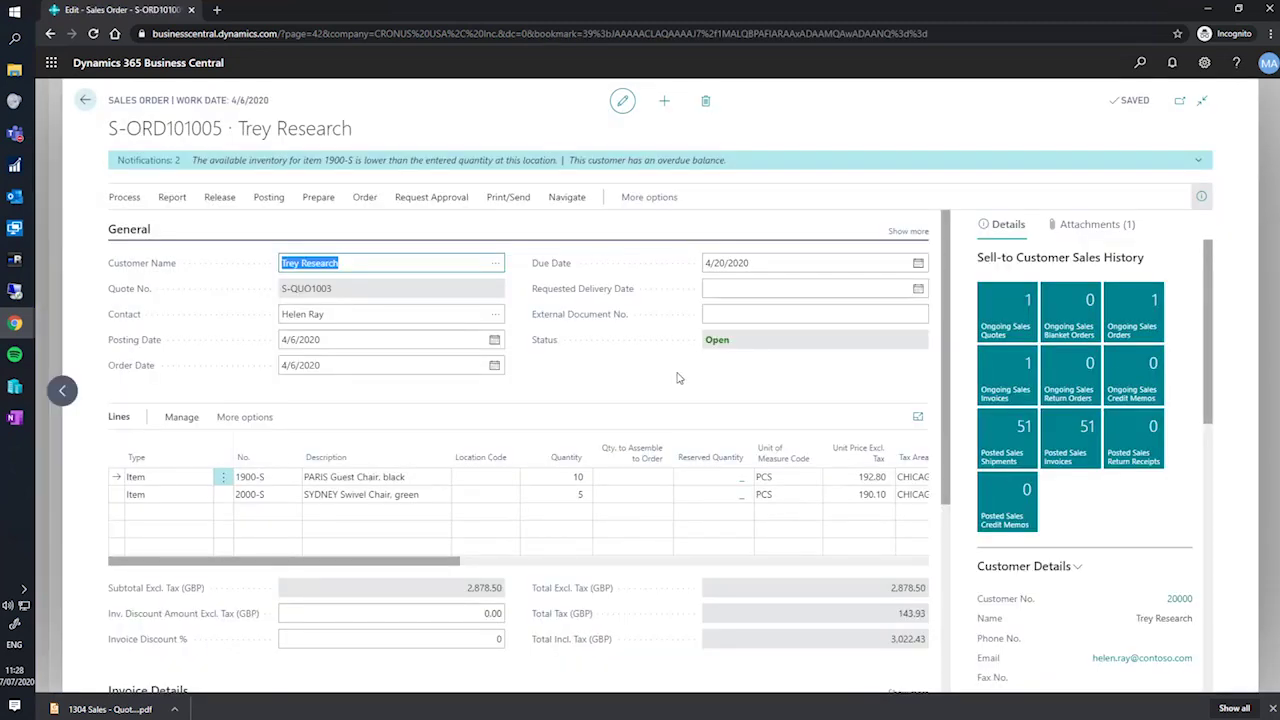